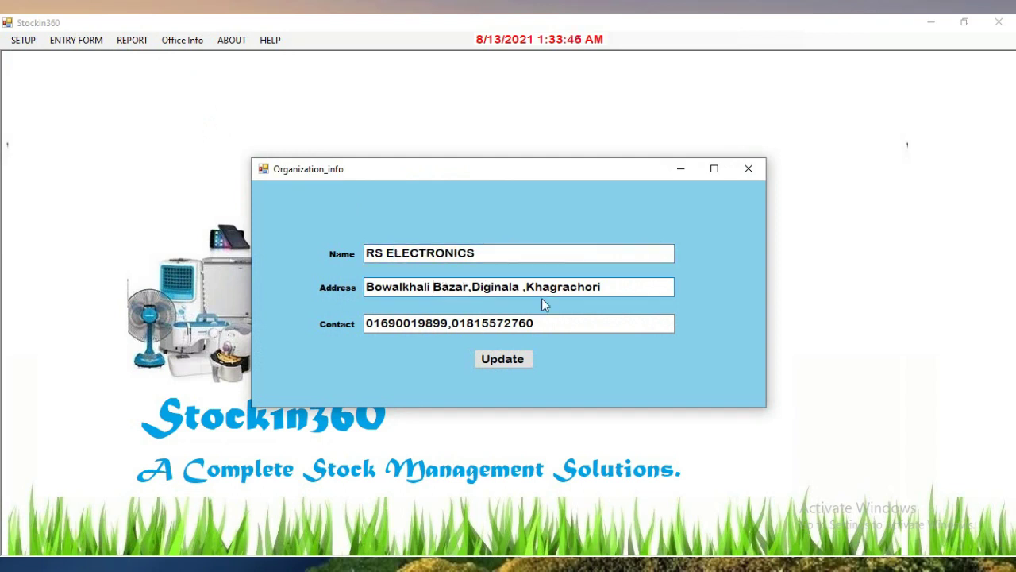
Remove the stray character from the address and close the organization info window unchanged
text(n)
key(BackSpace)
drag(538, 325, 377, 324)
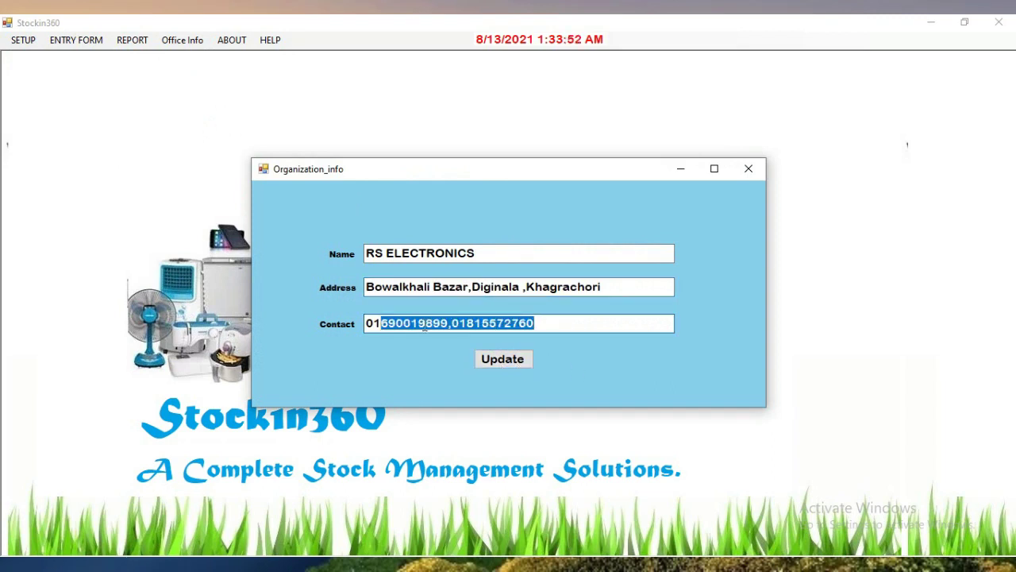
click(745, 175)
In Supplier Setup, add supplier JAMUNA with its e-mail address and save it
click(23, 40)
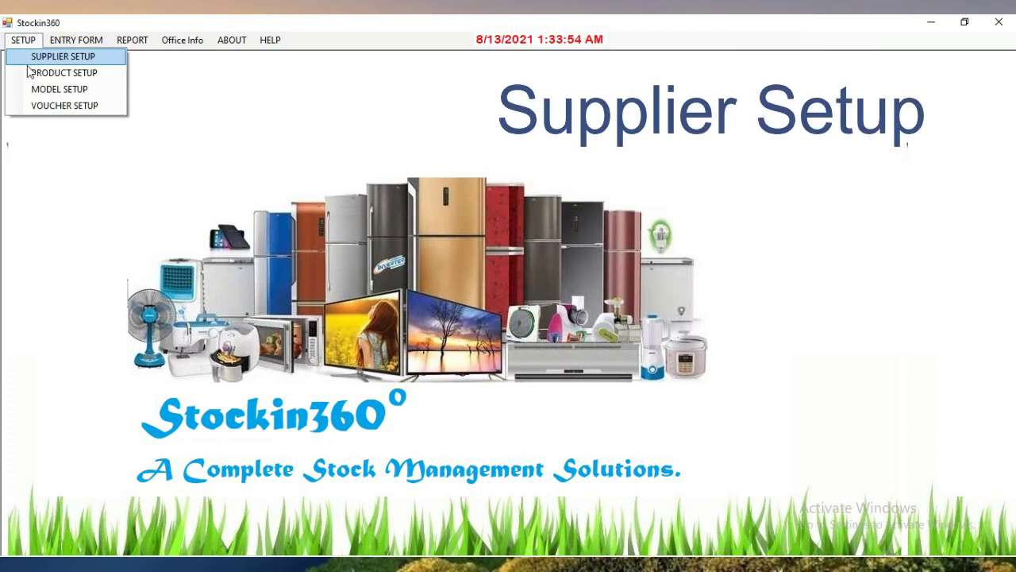
click(62, 55)
click(531, 163)
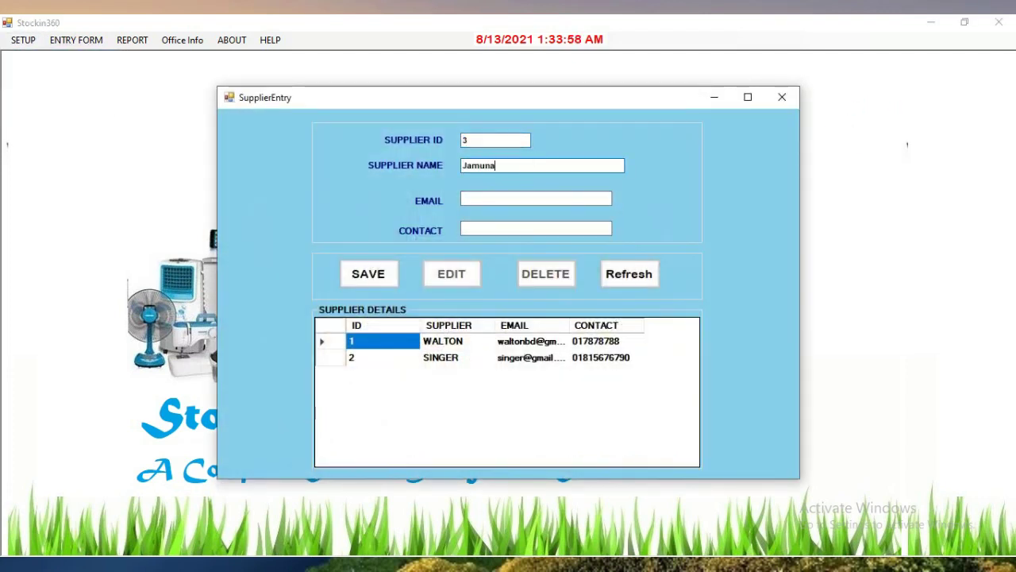
double_click(489, 165)
text(JAMUNA)
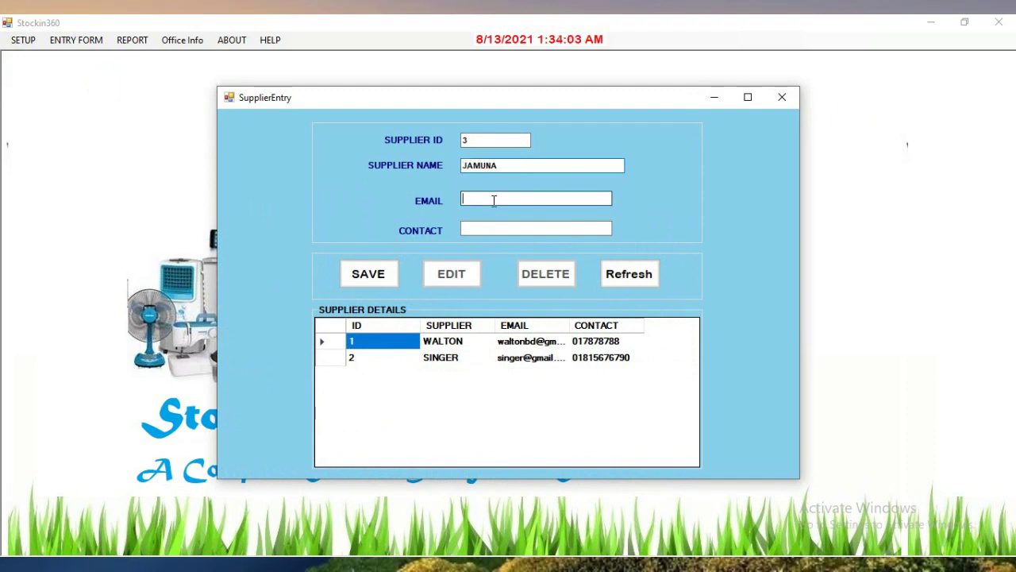
click(494, 201)
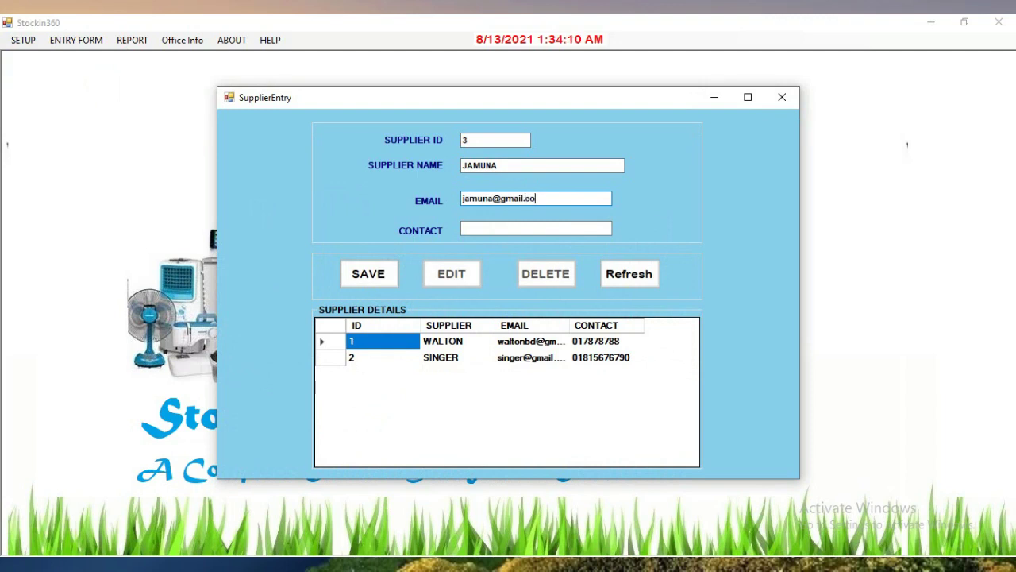
click(370, 276)
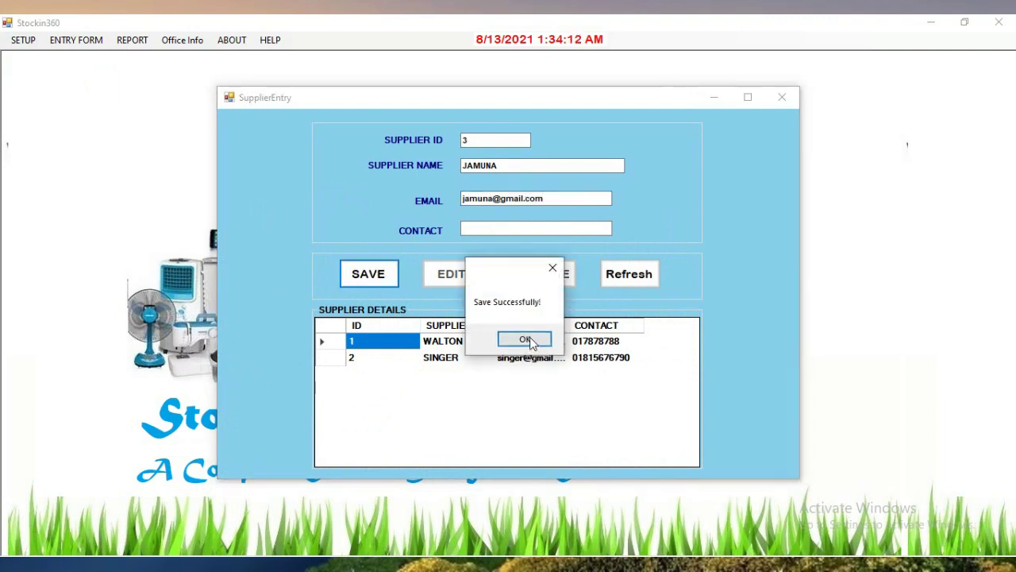
click(526, 340)
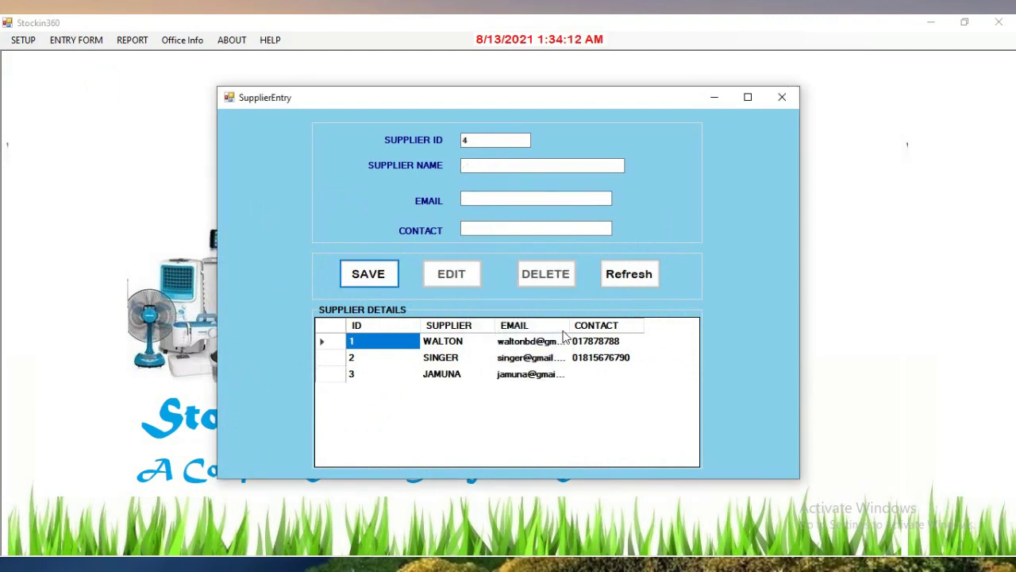
click(643, 278)
click(466, 380)
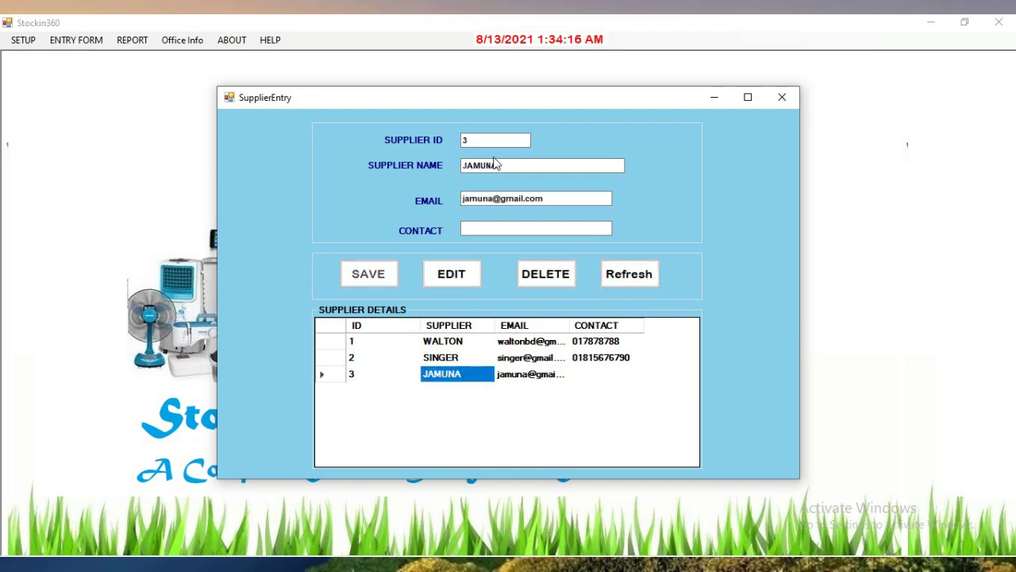
click(481, 225)
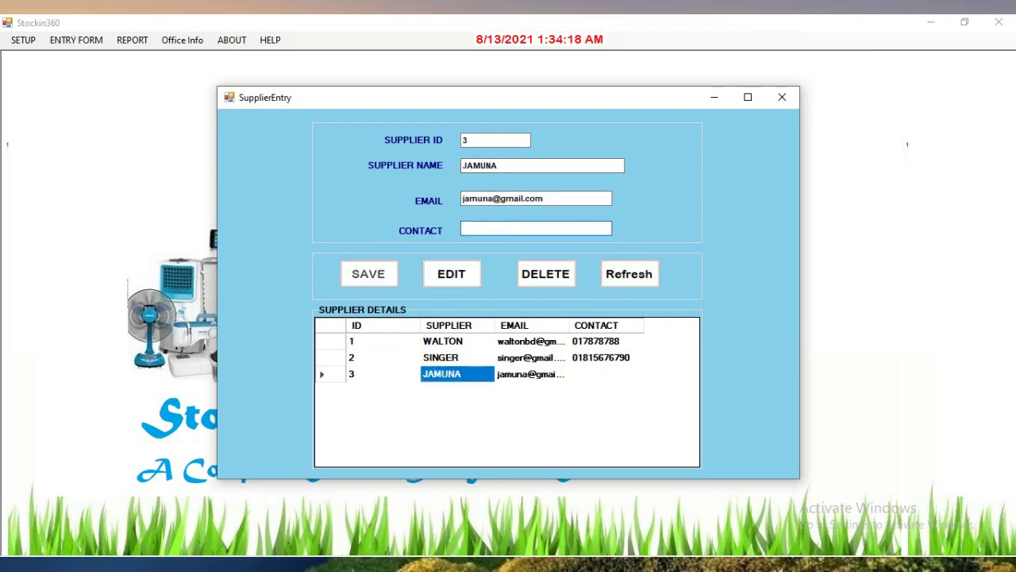
click(475, 276)
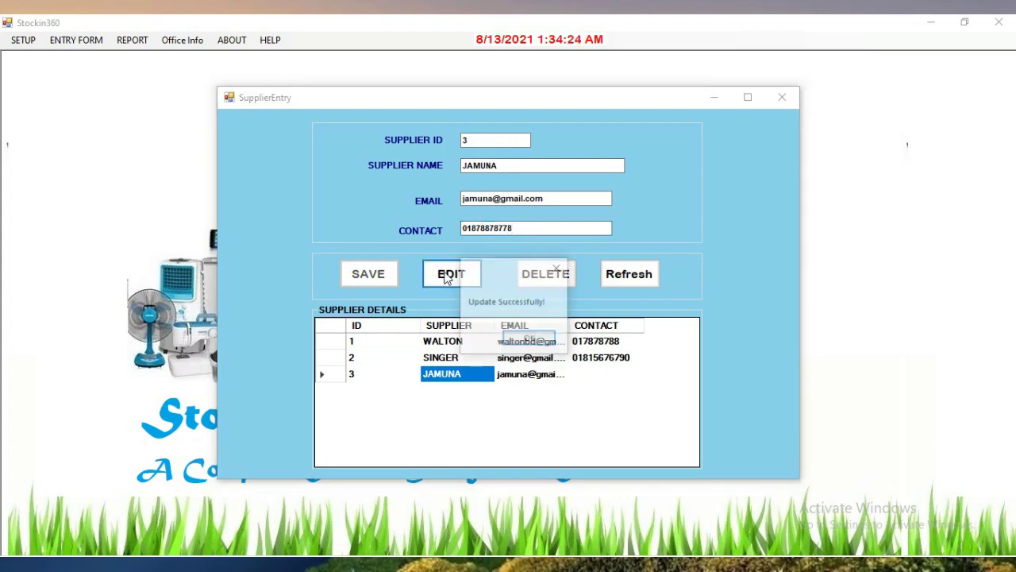
click(530, 341)
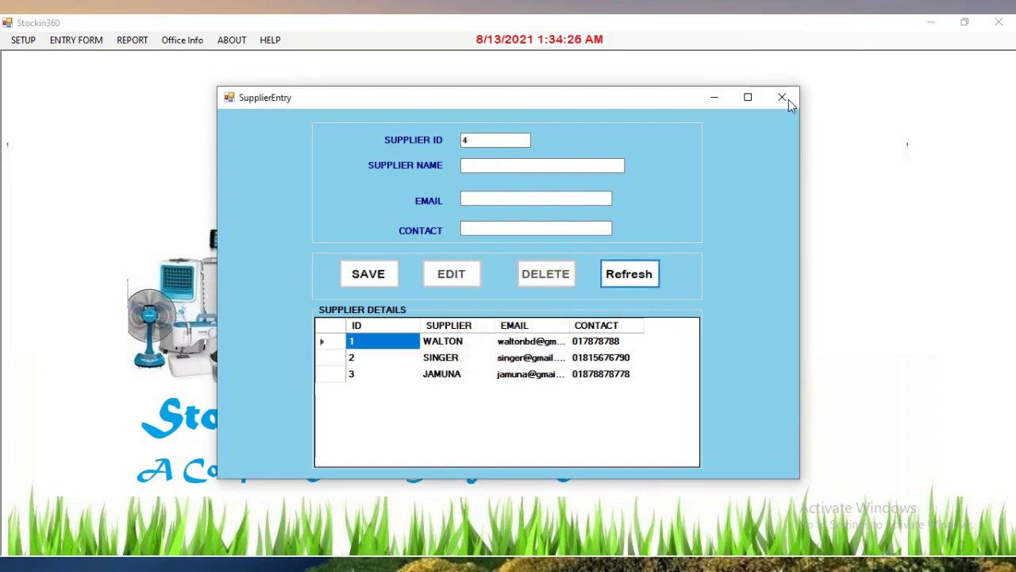
click(783, 97)
click(23, 40)
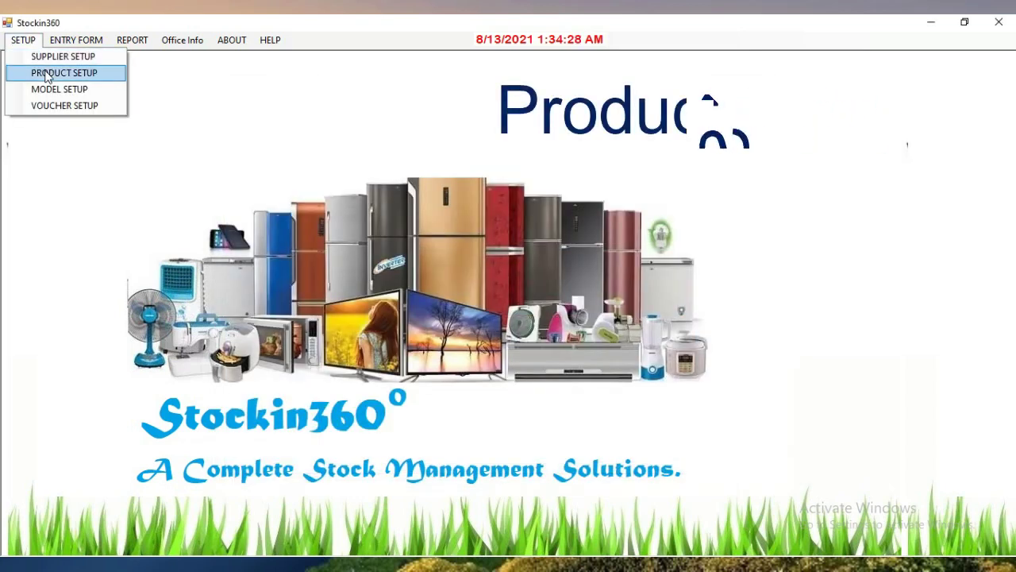
In Product Setup, save product Blender under supplier JAMUNA
click(40, 70)
click(579, 183)
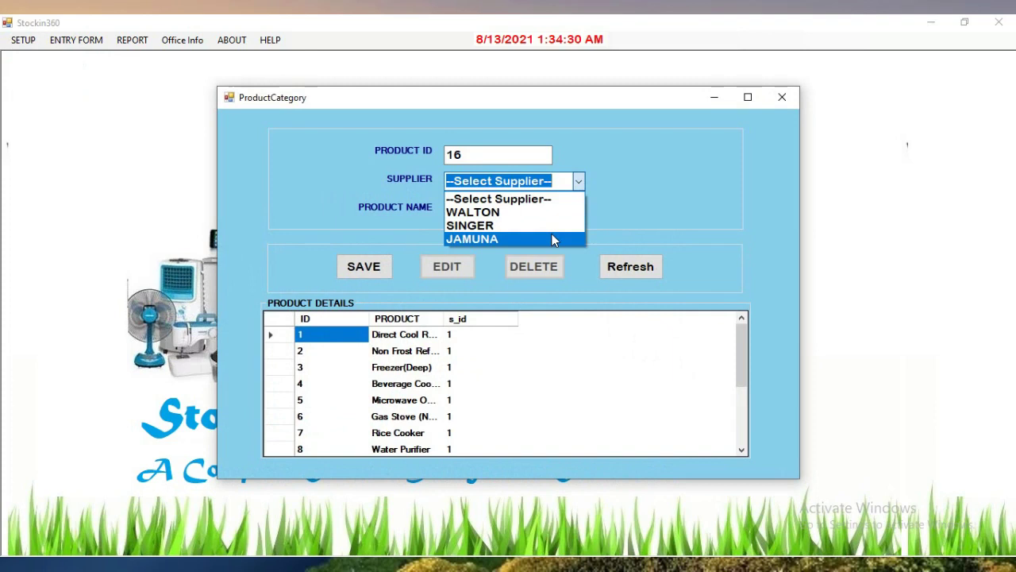
click(484, 236)
click(549, 216)
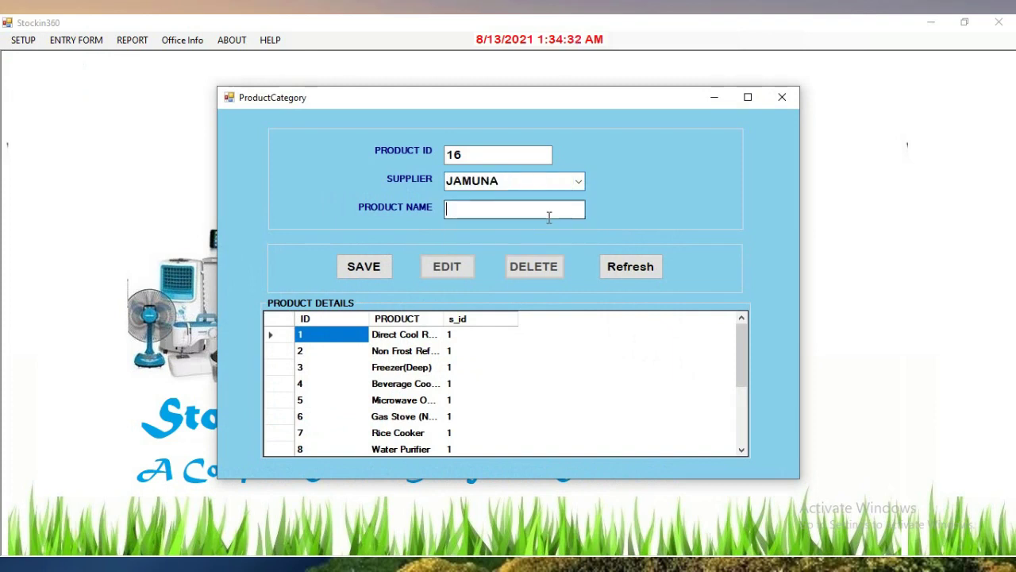
text(Blnder)
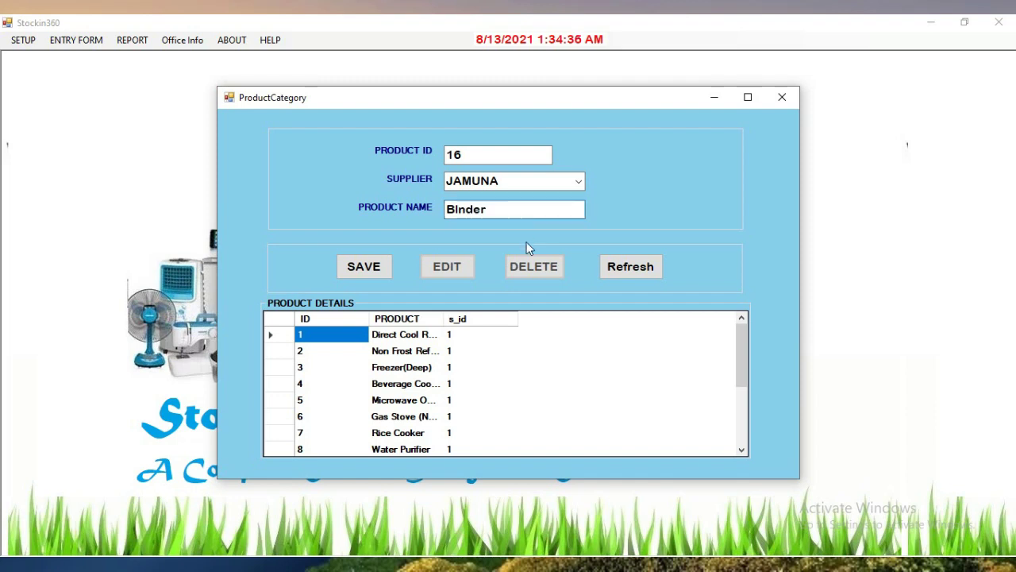
click(461, 209)
text(e)
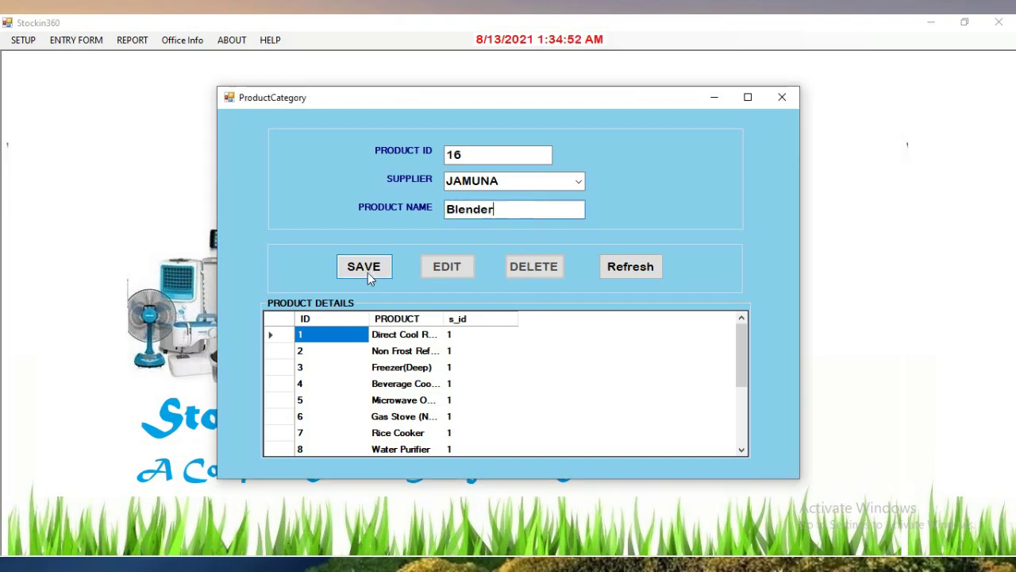
click(368, 273)
click(527, 339)
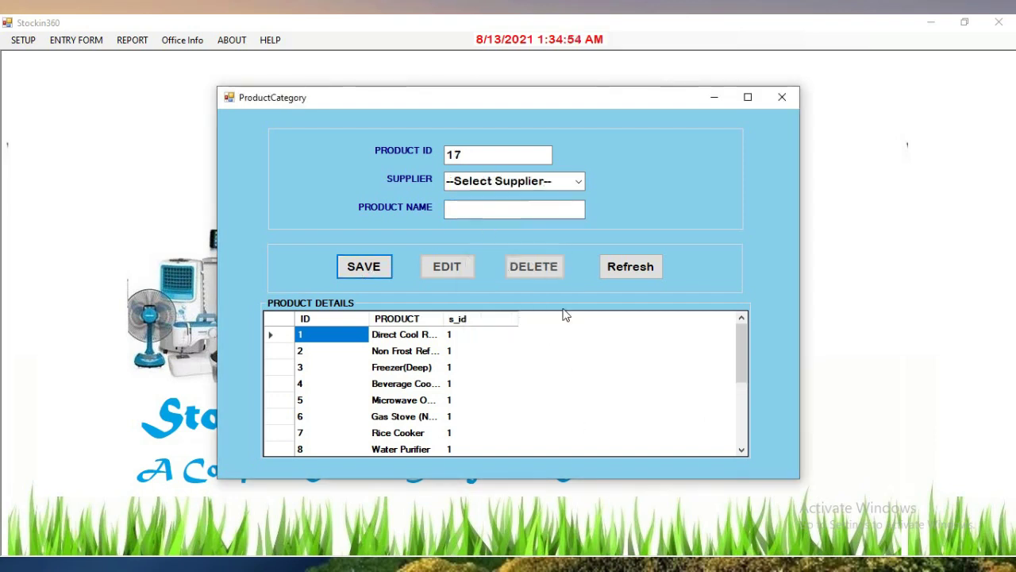
Save product Freez under supplier JAMUNA and reset the product form
click(568, 182)
click(549, 244)
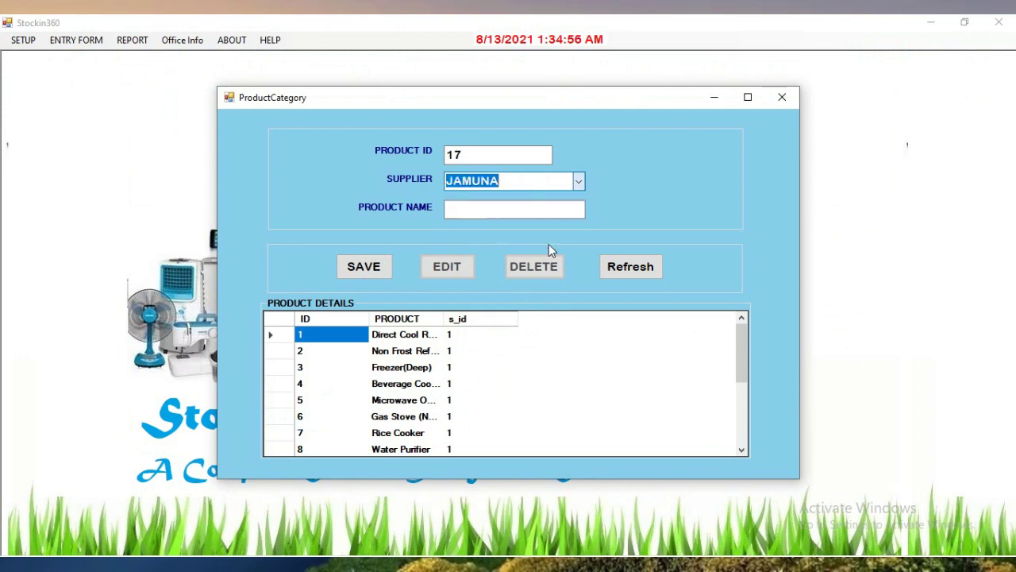
click(481, 211)
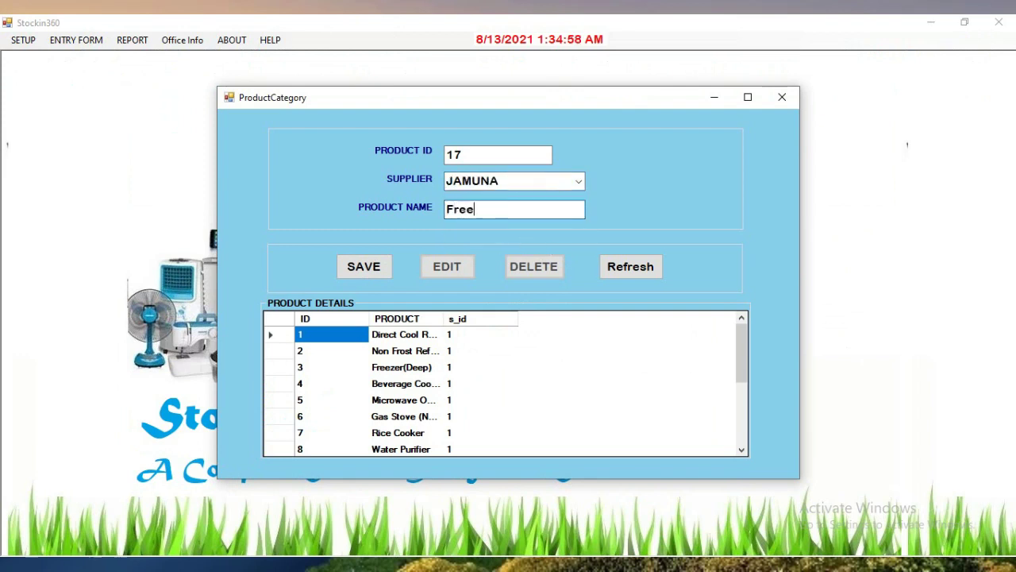
click(364, 268)
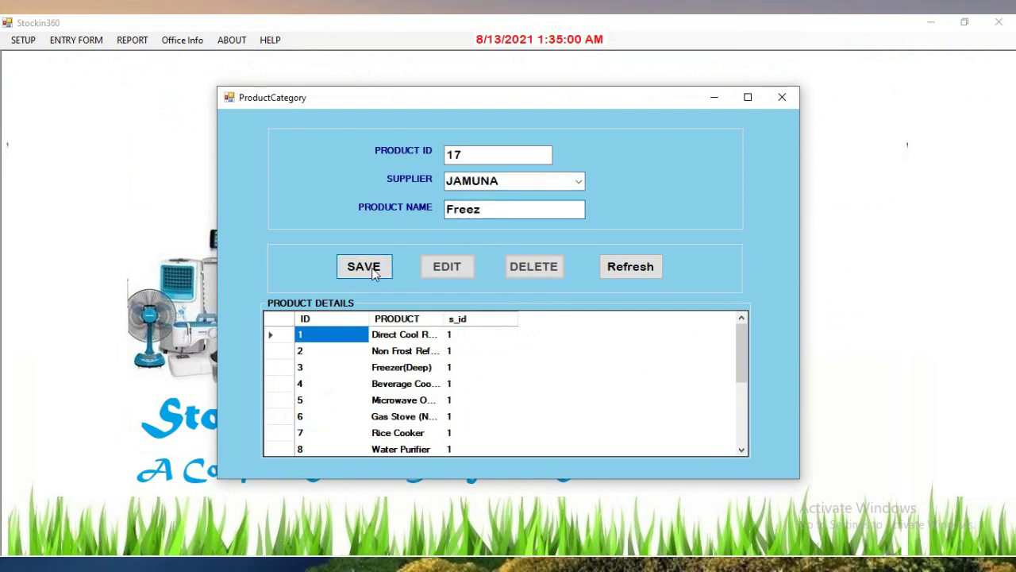
click(518, 342)
click(637, 269)
In Model Entry, choose supplier JAMUNA and product Blender for a new model
click(783, 97)
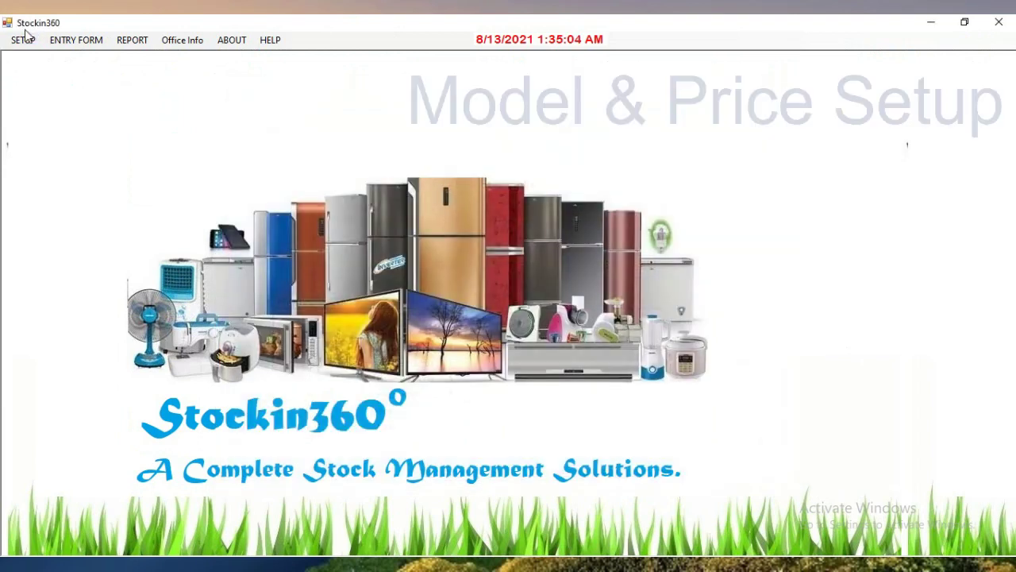
click(23, 40)
click(83, 90)
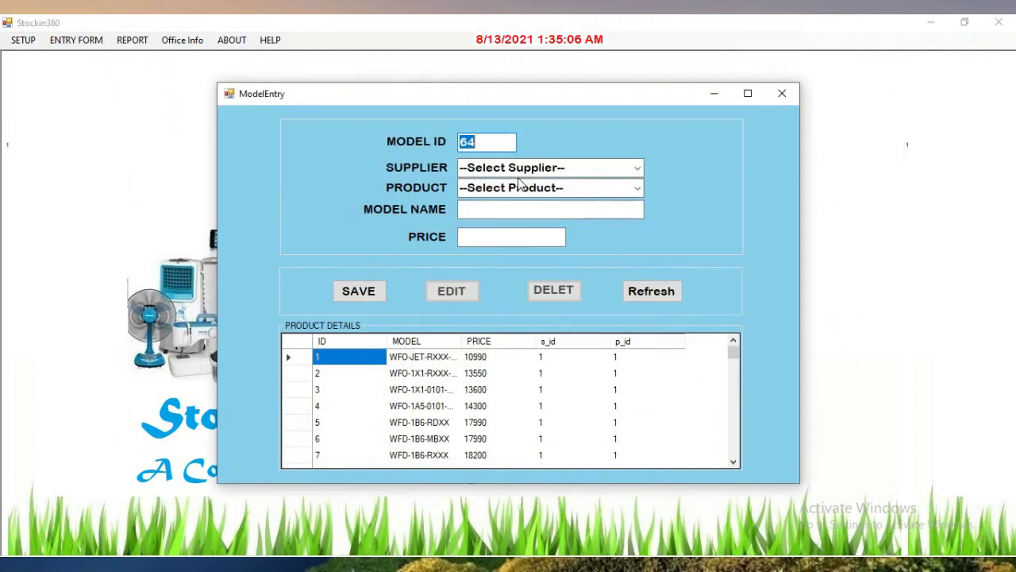
click(638, 168)
click(579, 226)
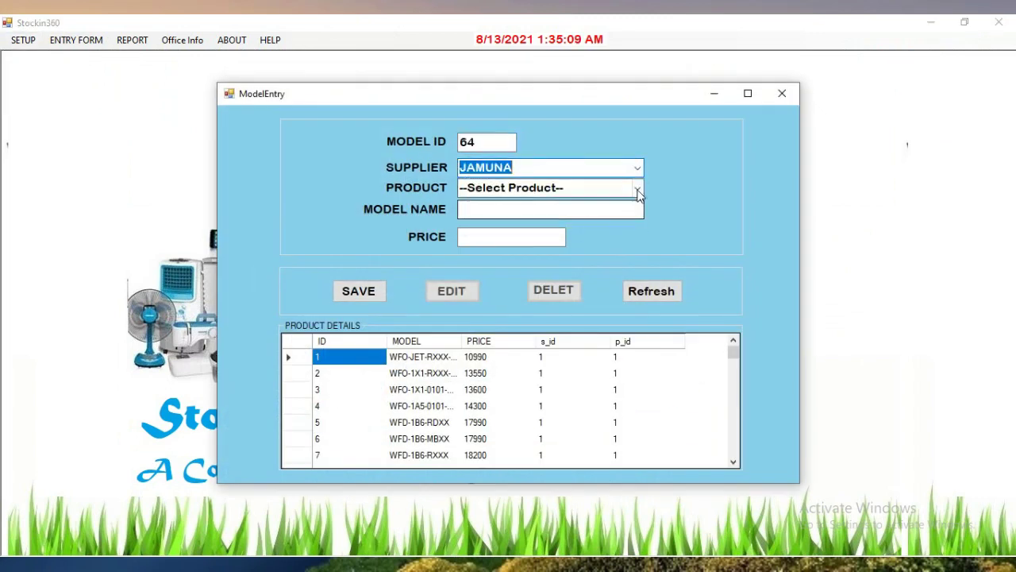
click(638, 187)
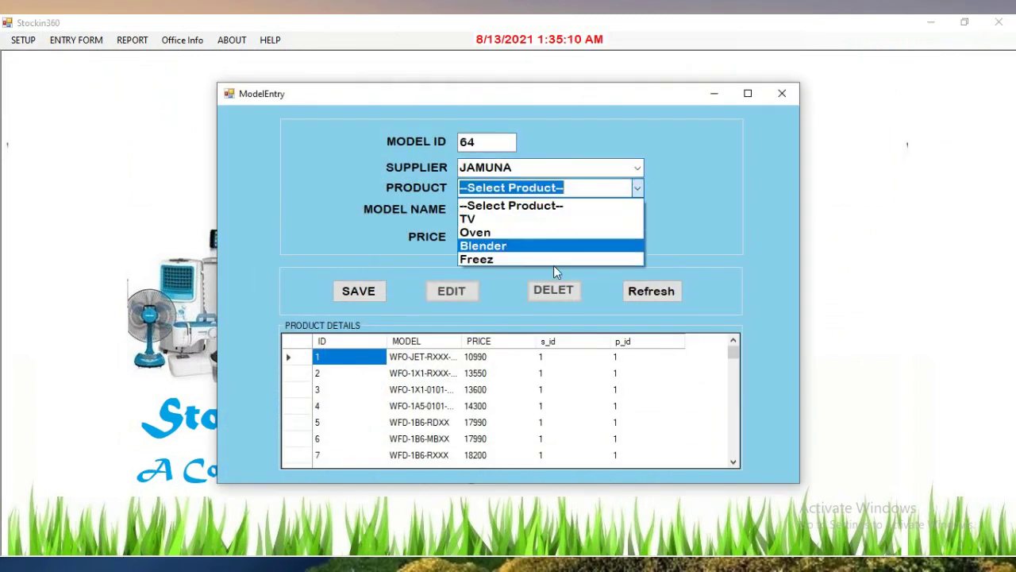
click(537, 246)
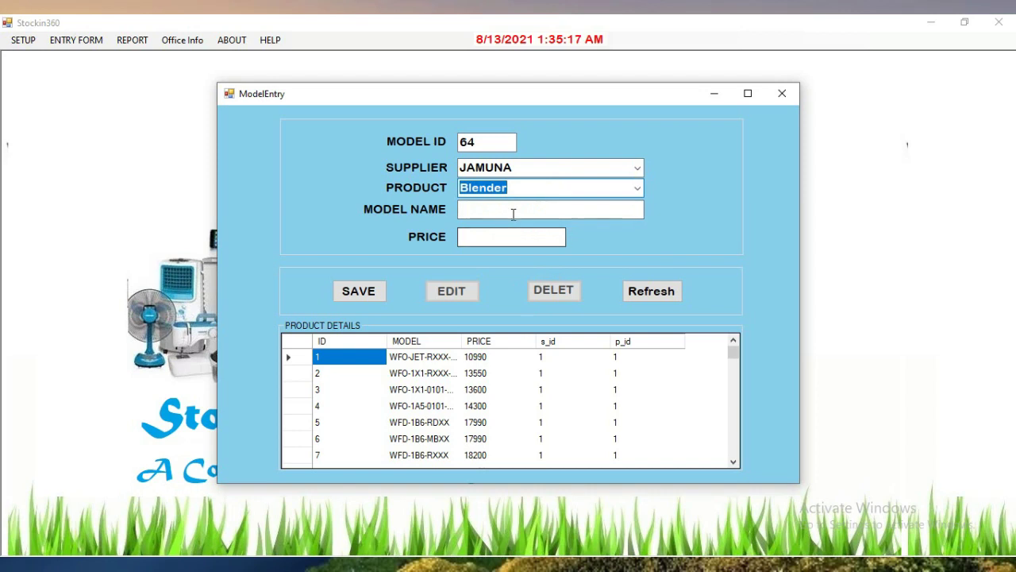
click(513, 214)
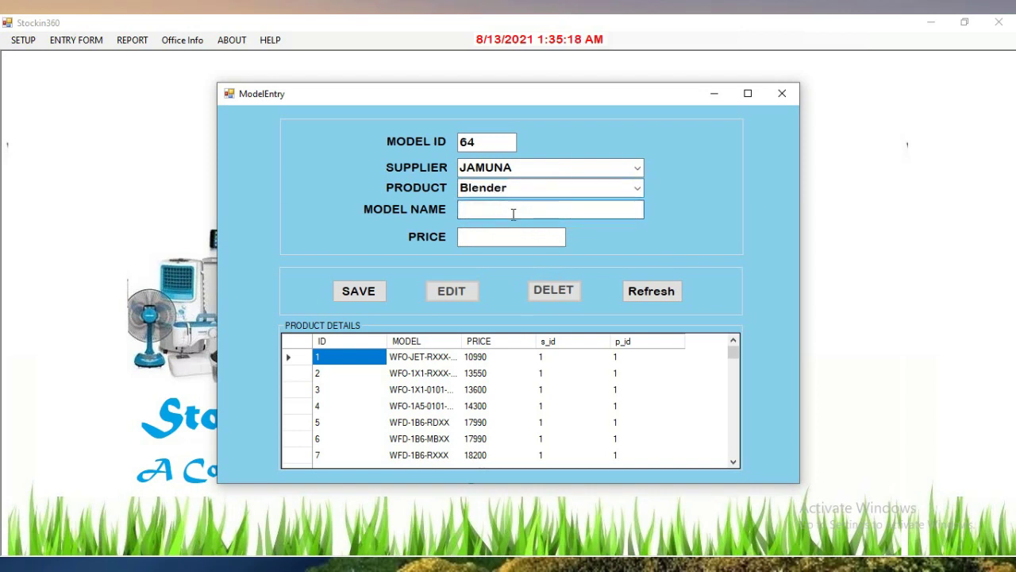
click(636, 168)
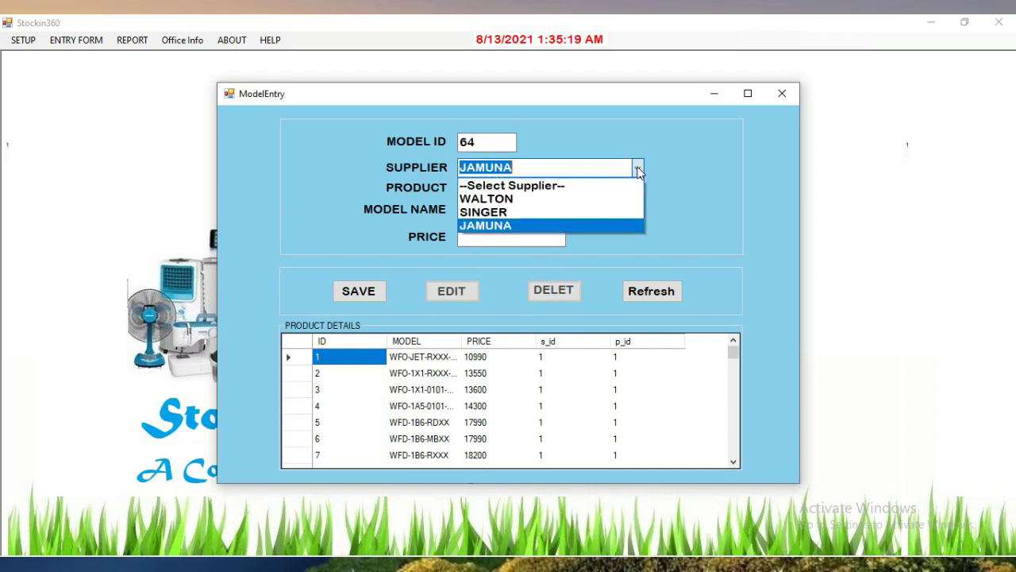
click(605, 227)
click(636, 188)
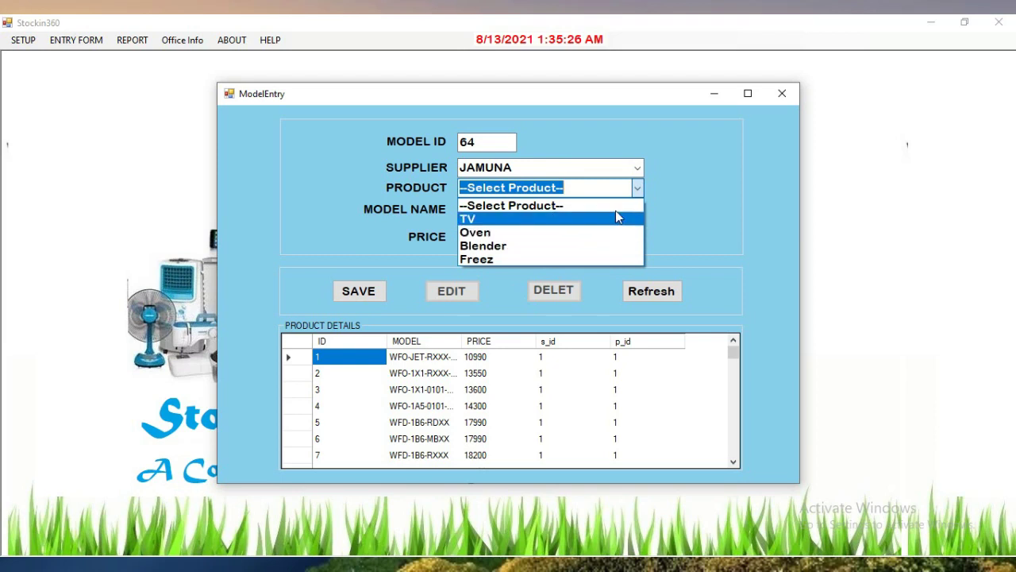
click(599, 248)
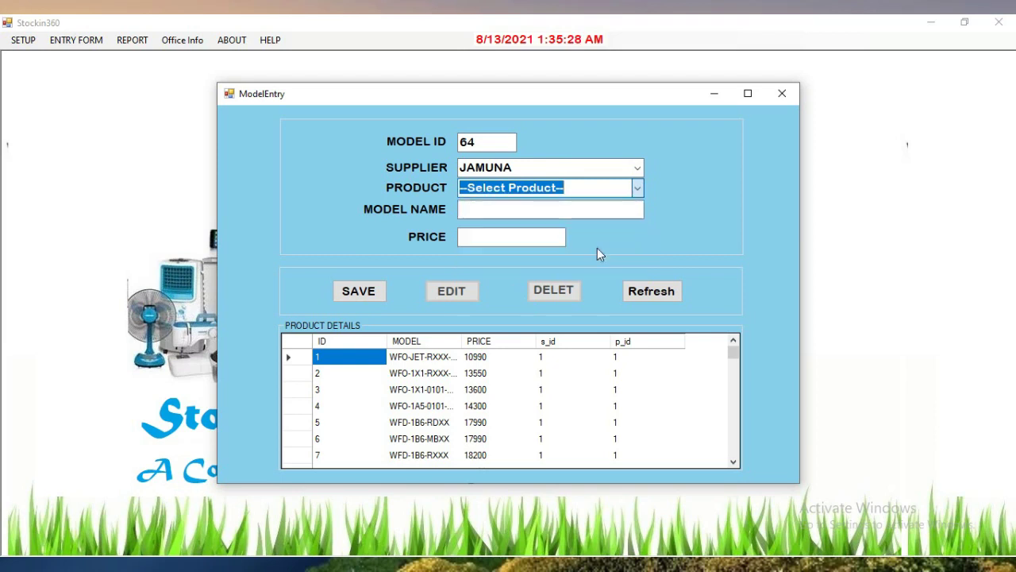
Save the model Jamuna Blender UJE-453 with its price and clear the form
click(565, 212)
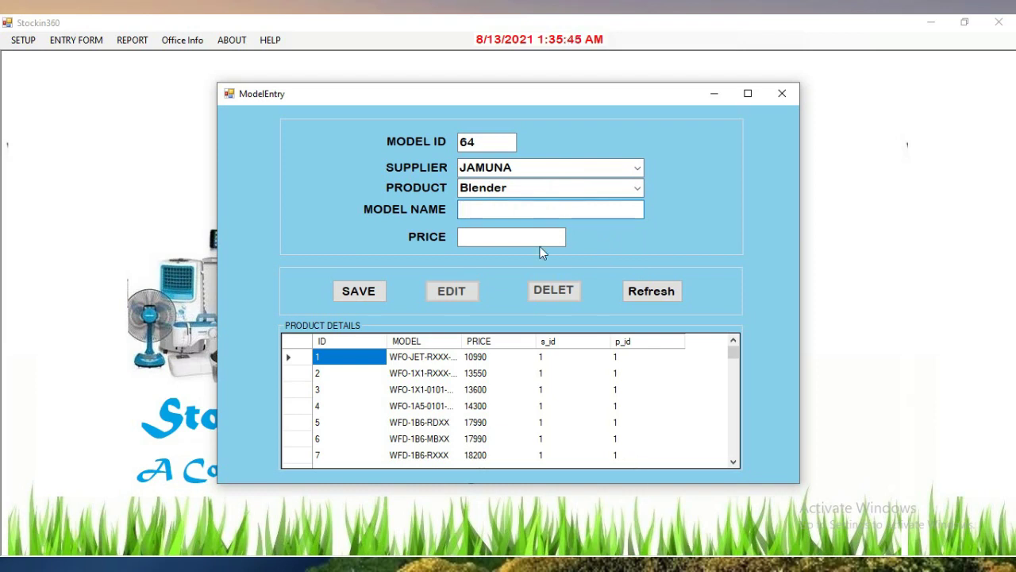
text(Jamuna Blender UJE-453)
key(Tab)
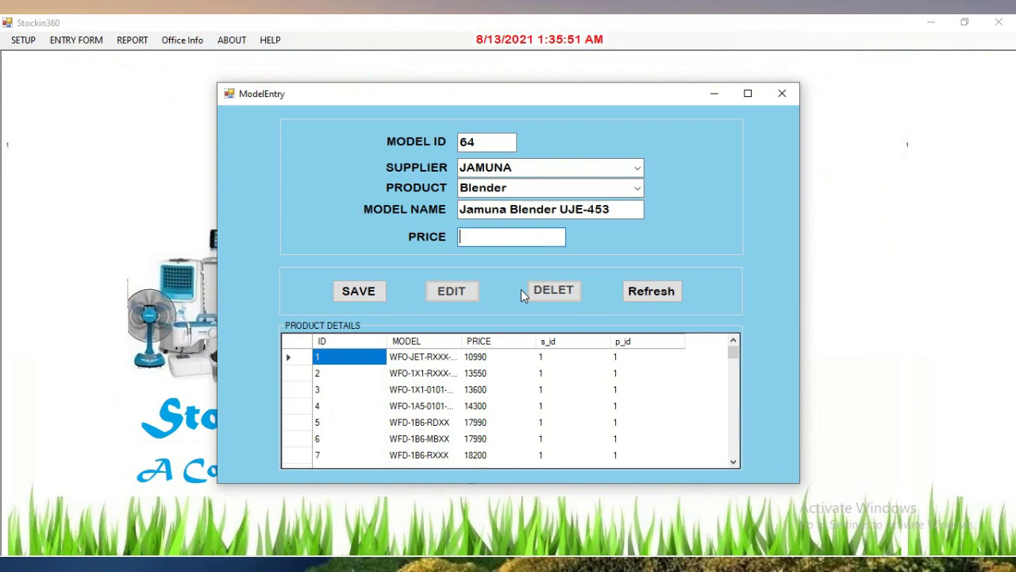
text(5000)
click(376, 291)
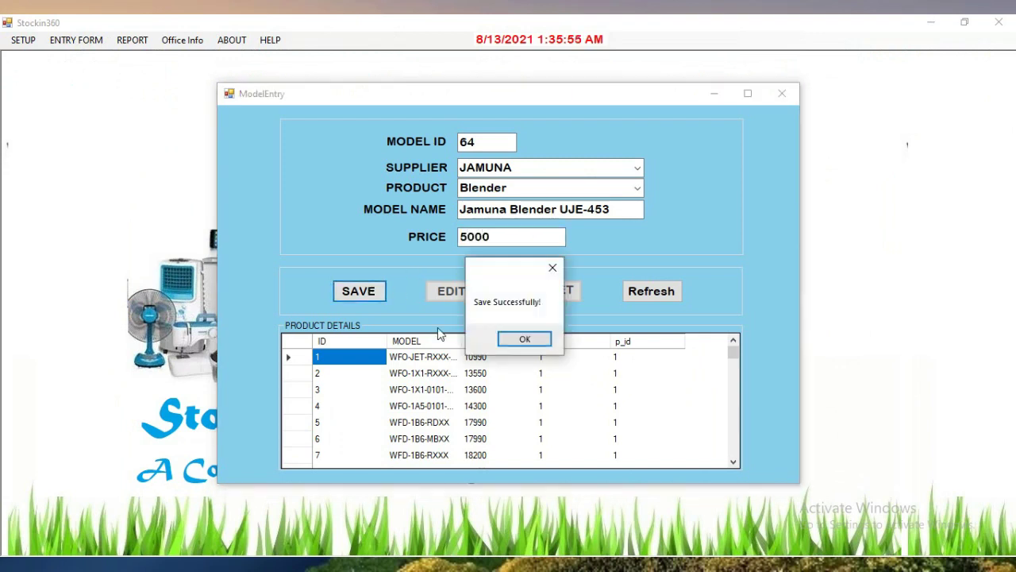
click(508, 344)
click(635, 293)
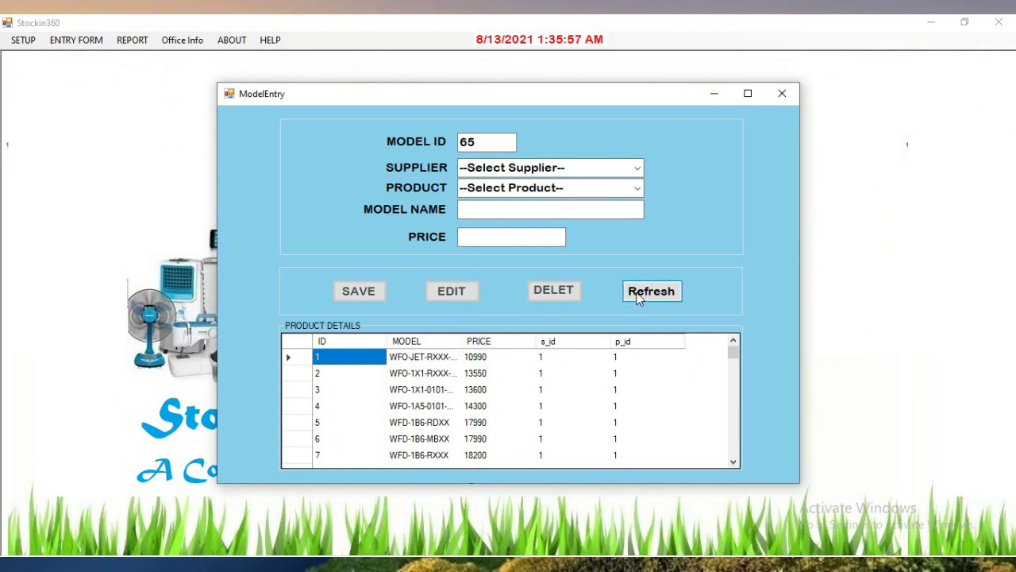
Save model Jamuna Freezer JE 150L for JAMUNA Freez at price 21800
click(637, 167)
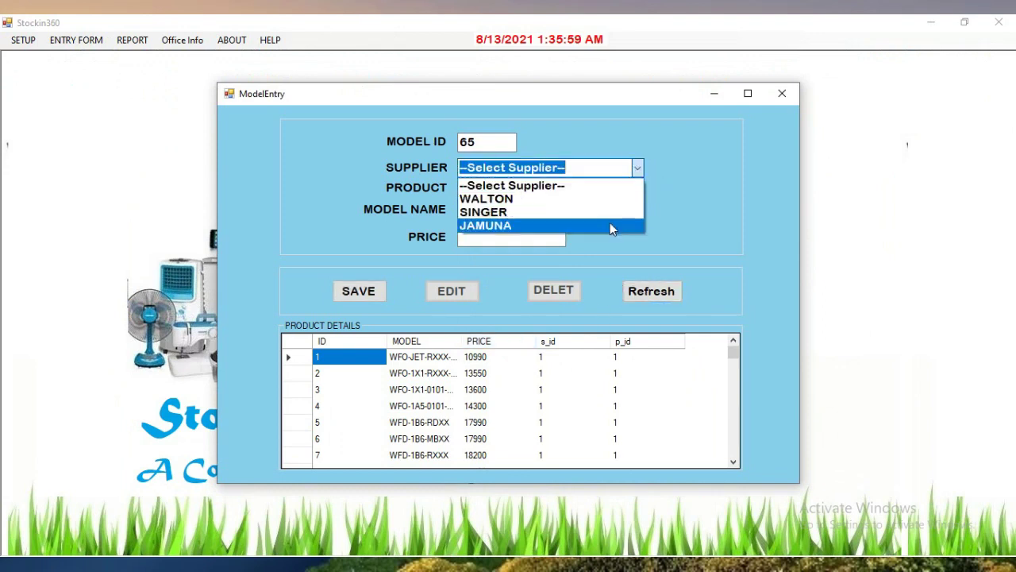
click(610, 223)
click(637, 188)
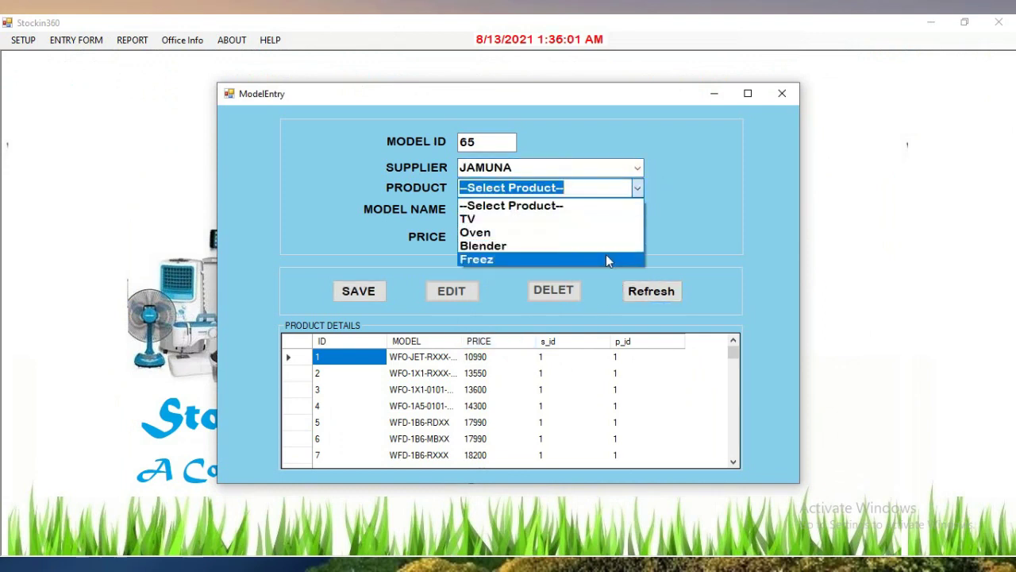
click(609, 259)
click(522, 213)
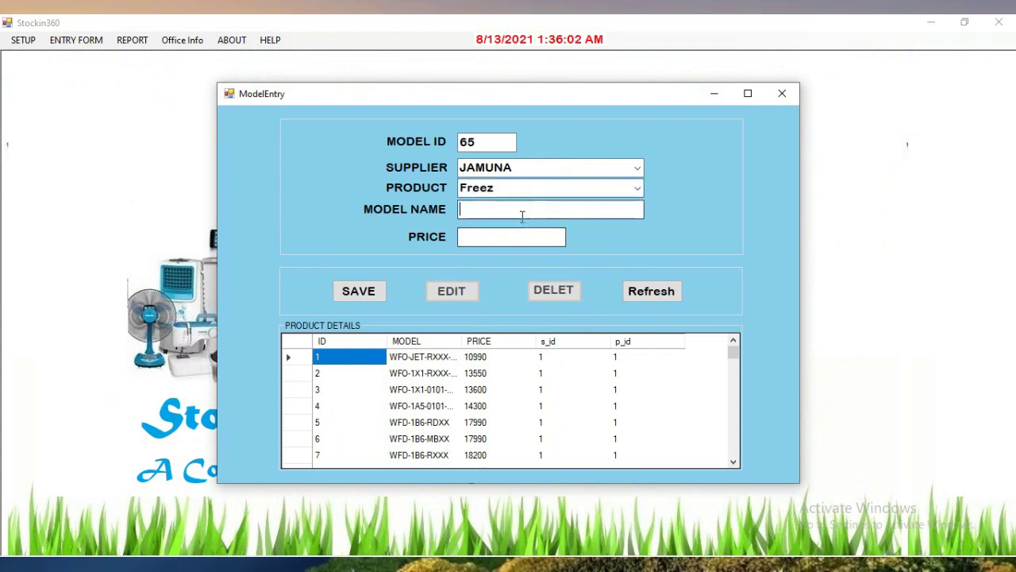
text(Jamuna Freezer JE 150L)
click(485, 239)
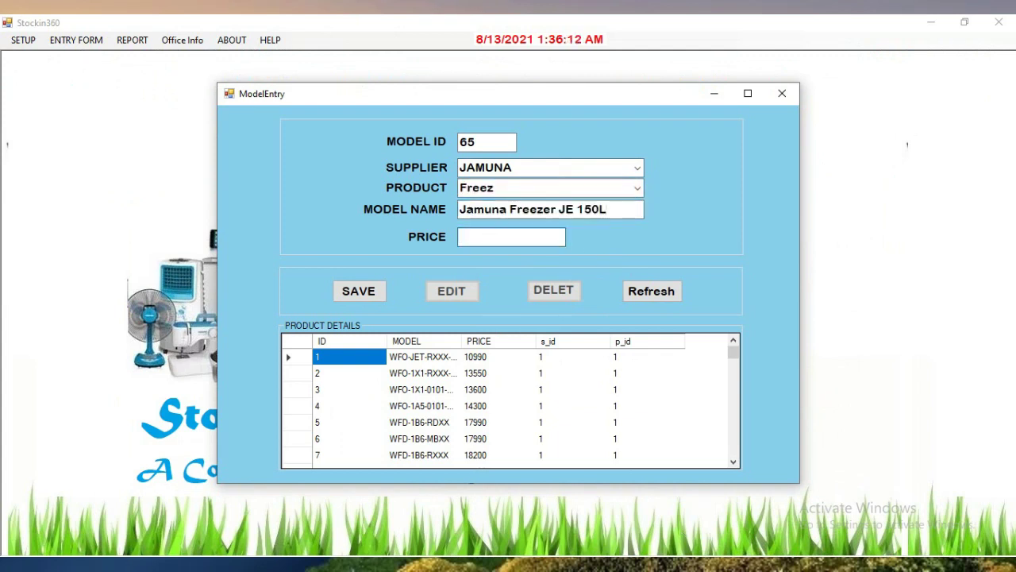
text(21800)
click(385, 291)
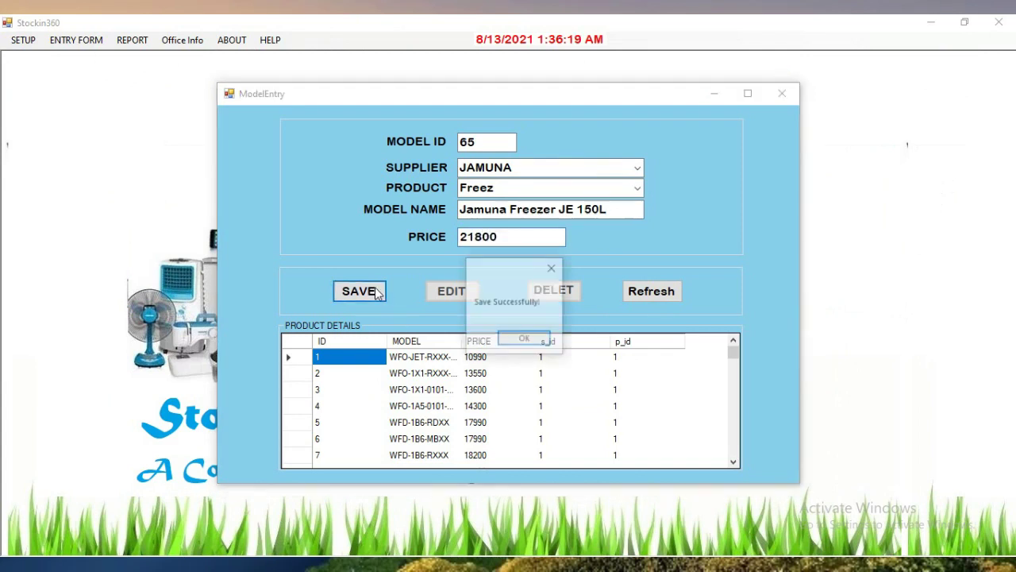
click(525, 340)
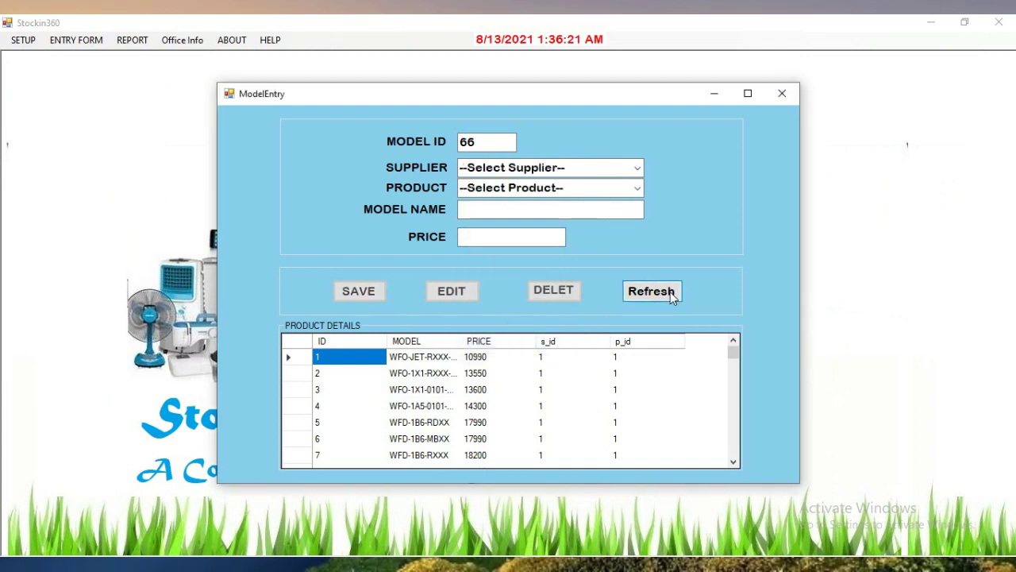
Check in Voucher Setup that the current voucher number is 628
click(782, 93)
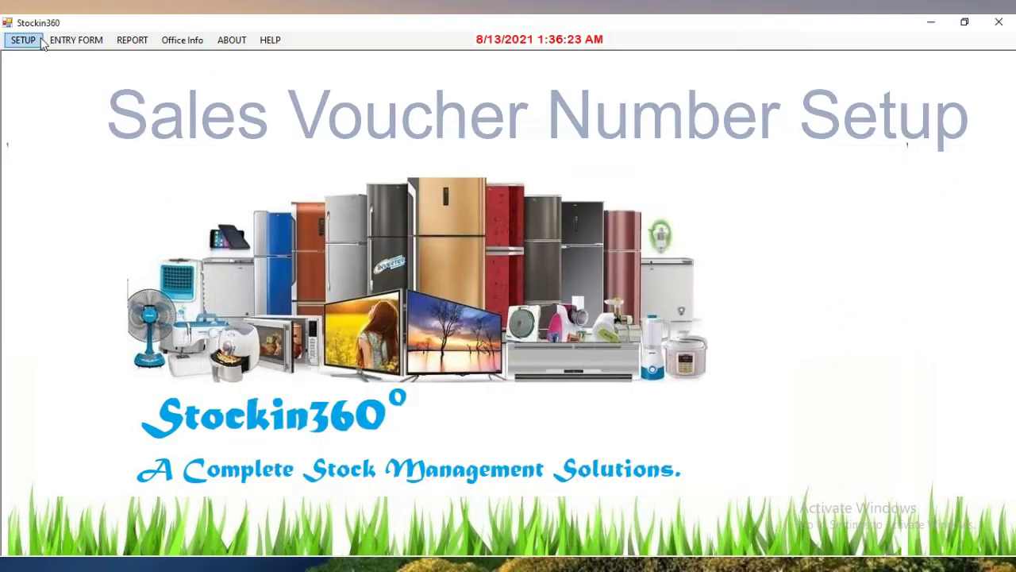
click(23, 39)
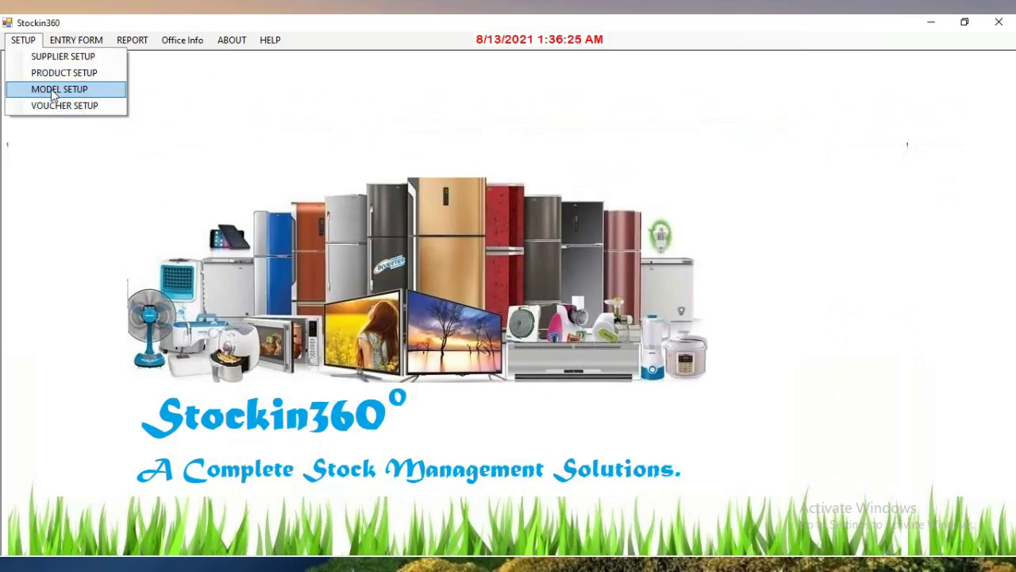
click(65, 106)
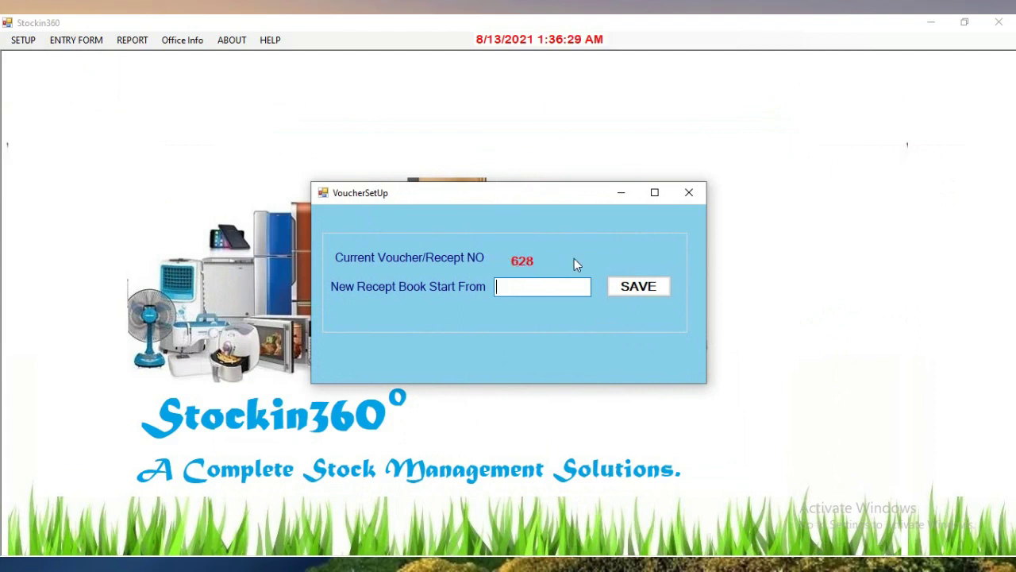
Start a stock entry for supplier JAMUNA, product Blender, model Jamuna Blender UJE-453
click(690, 193)
click(84, 42)
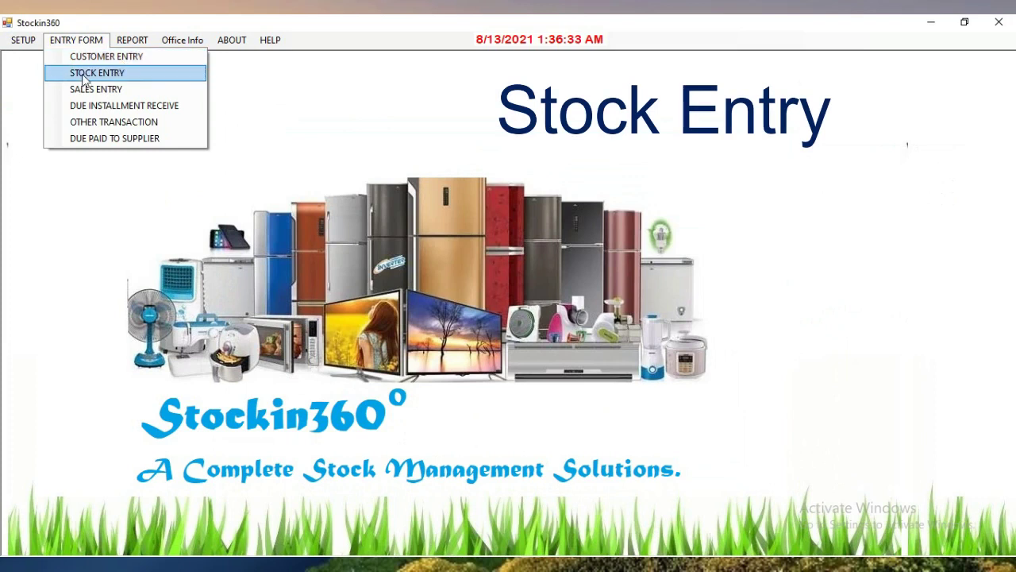
click(57, 75)
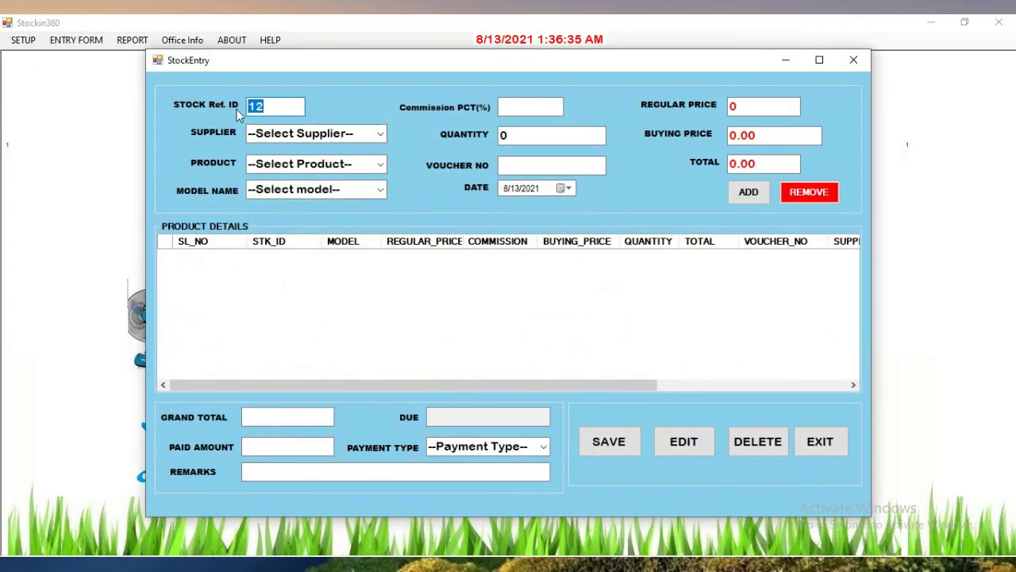
click(378, 133)
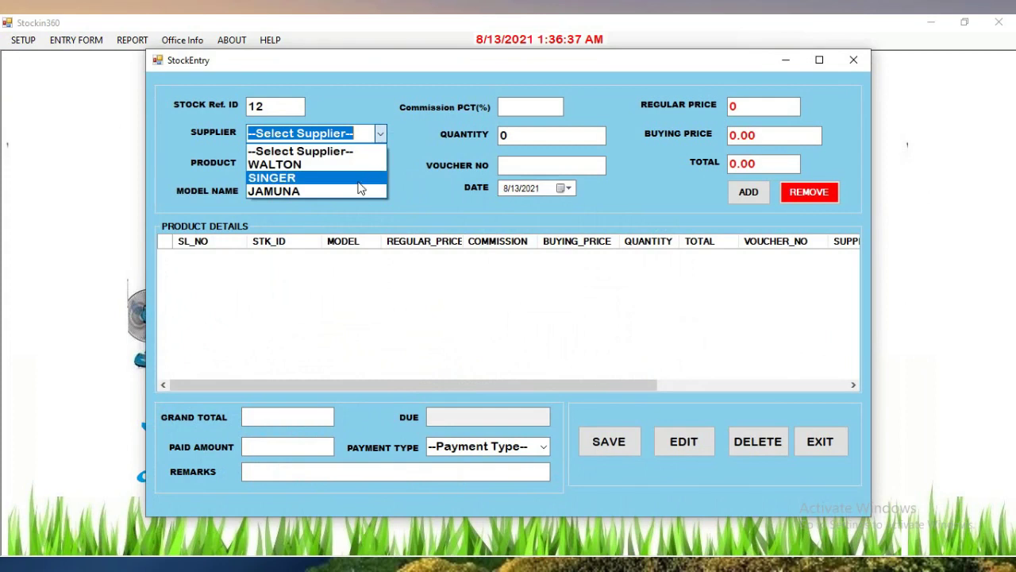
click(357, 190)
click(377, 163)
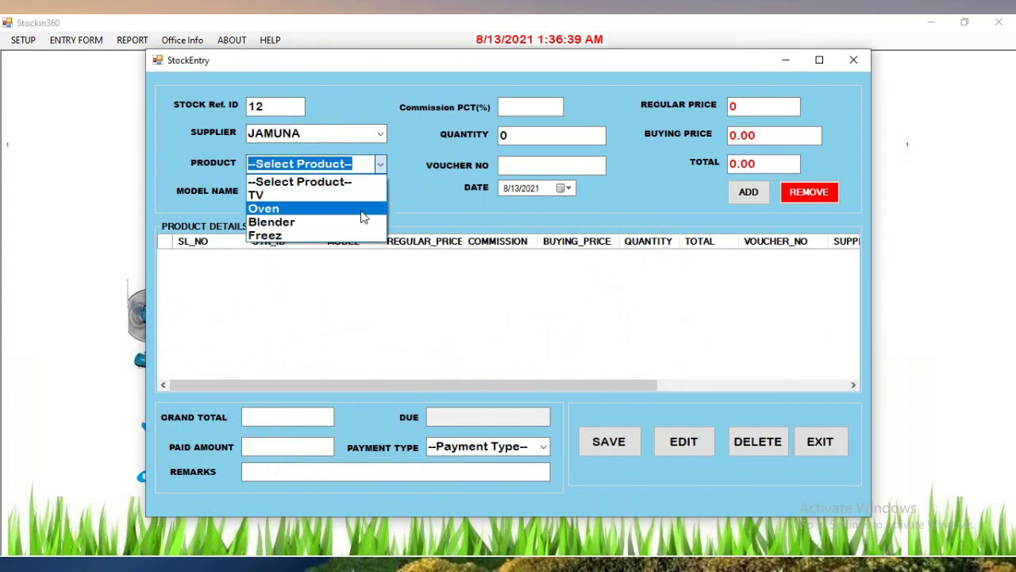
click(363, 222)
click(373, 189)
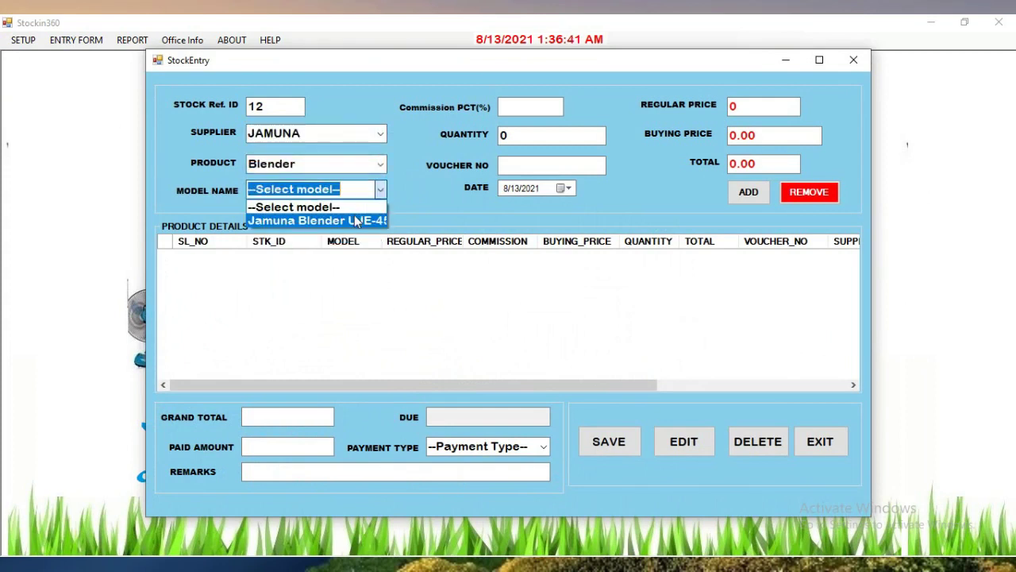
click(356, 221)
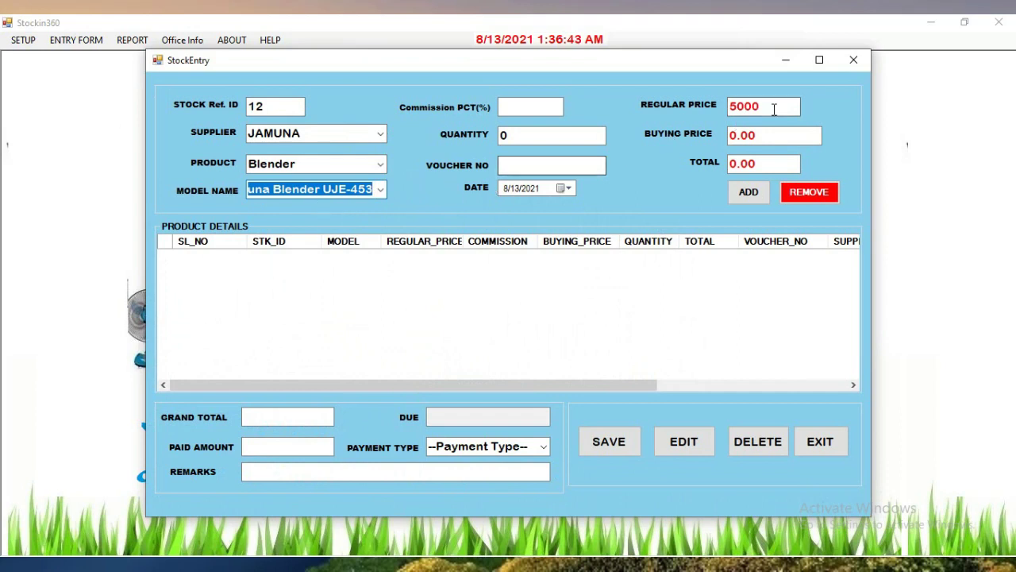
Add the blender line with 8% commission, quantity 10 and voucher 676766
click(517, 107)
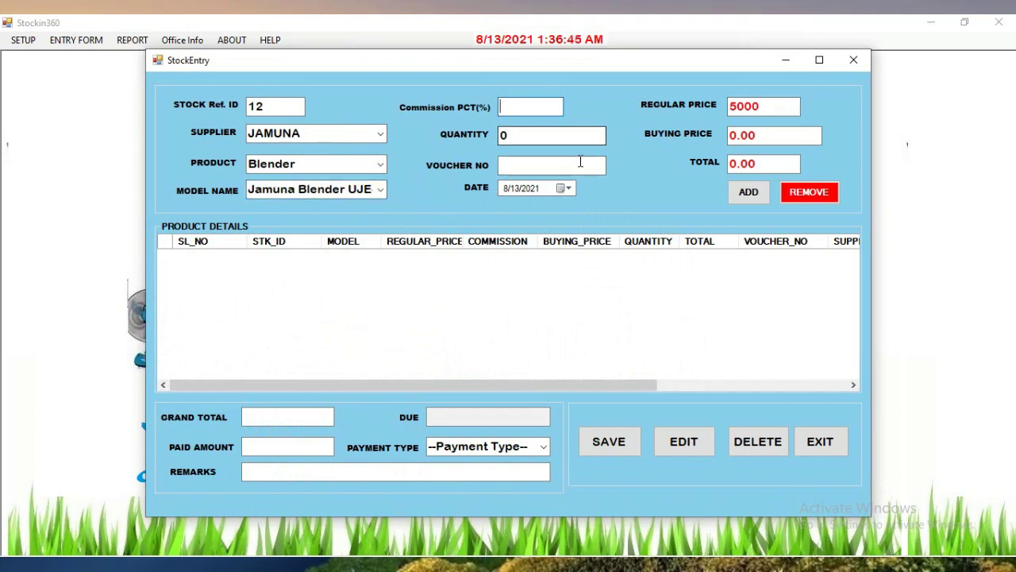
text(8)
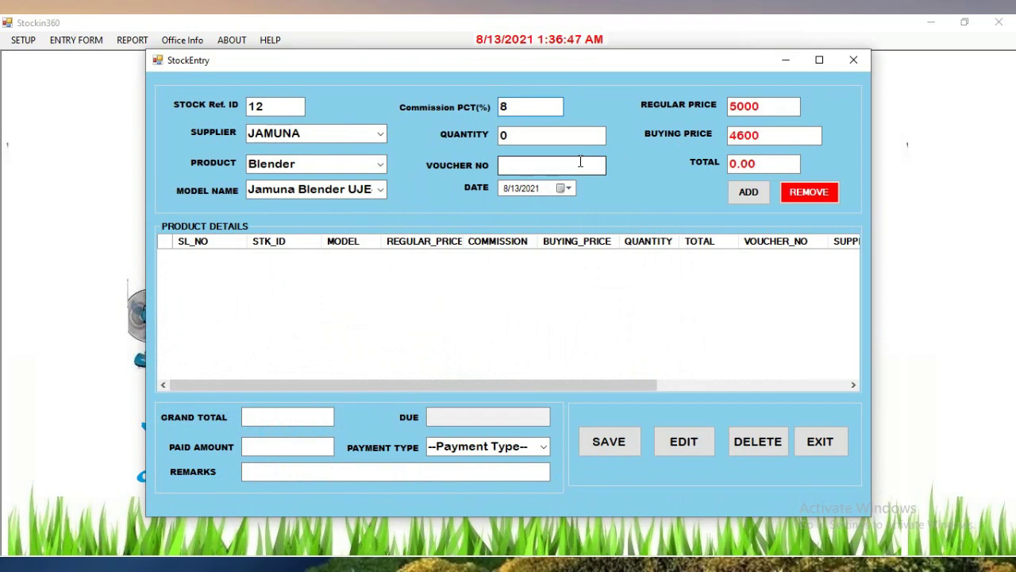
click(538, 137)
text(1)
click(528, 163)
text(676766)
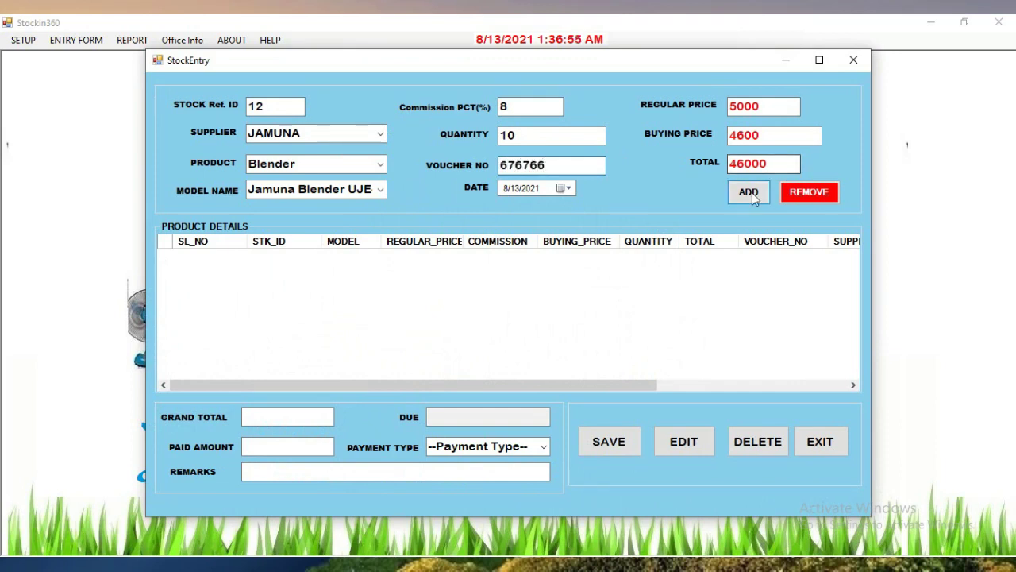
click(749, 191)
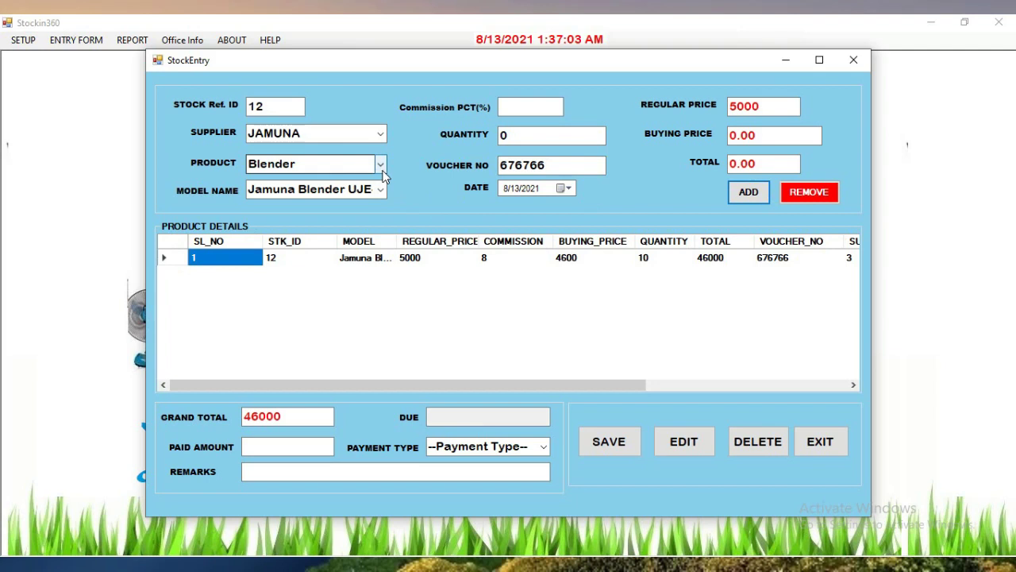
Pay 40000 in CASH and save the stock purchase
click(280, 445)
text(4600)
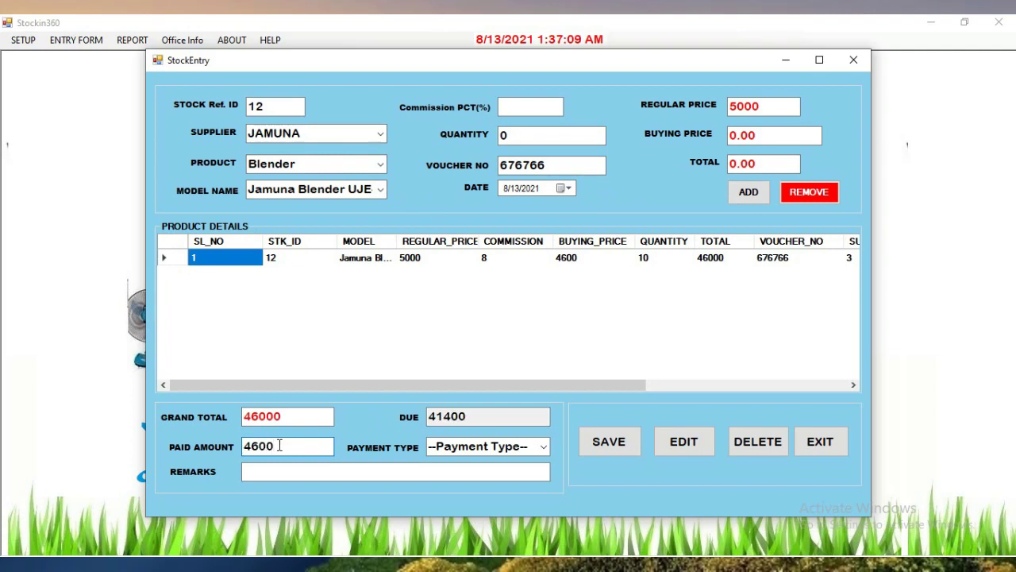
key(BackSpace)
key(BackSpace)
key(BackSpace)
text(0000)
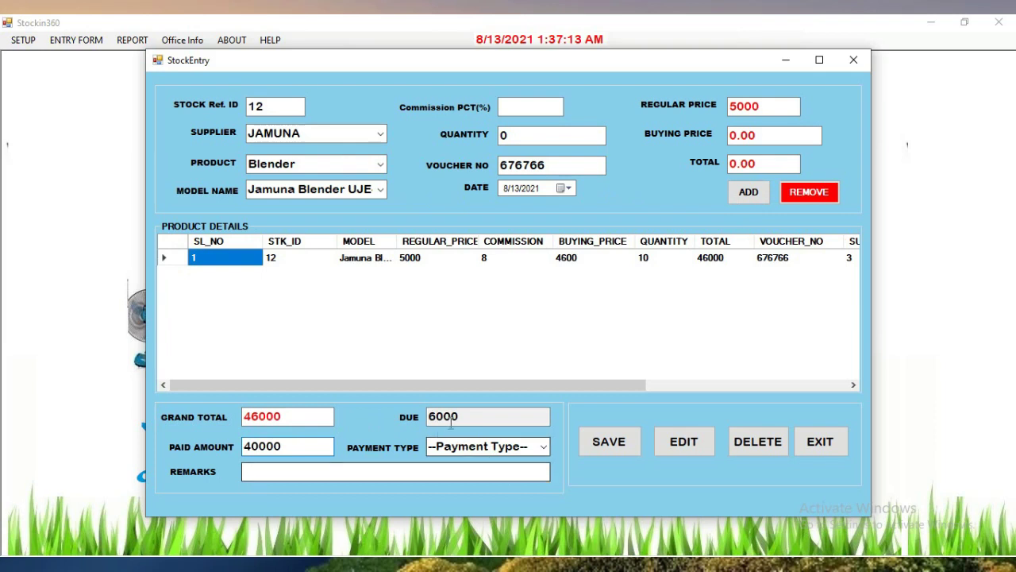
click(542, 450)
click(524, 475)
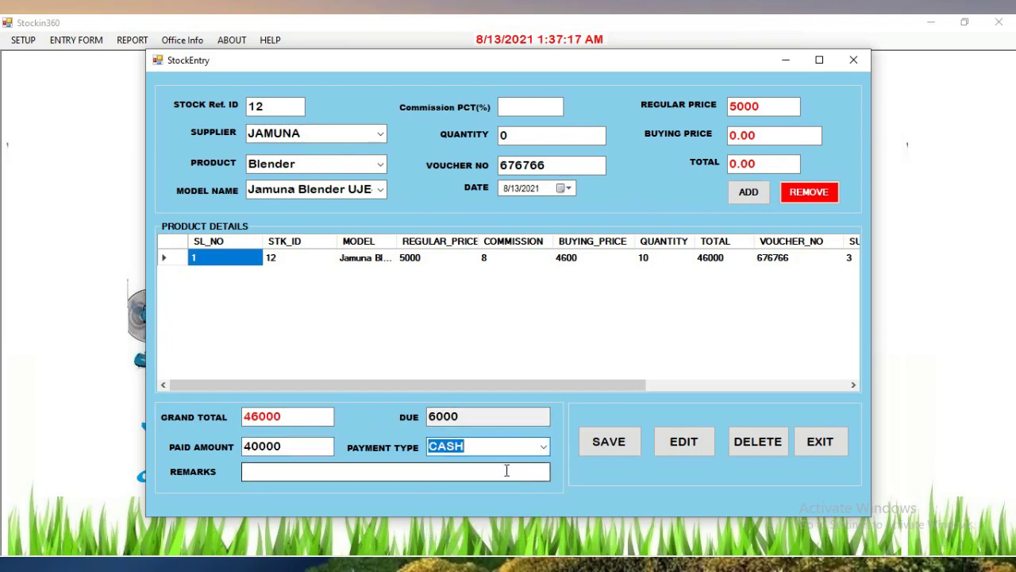
click(624, 442)
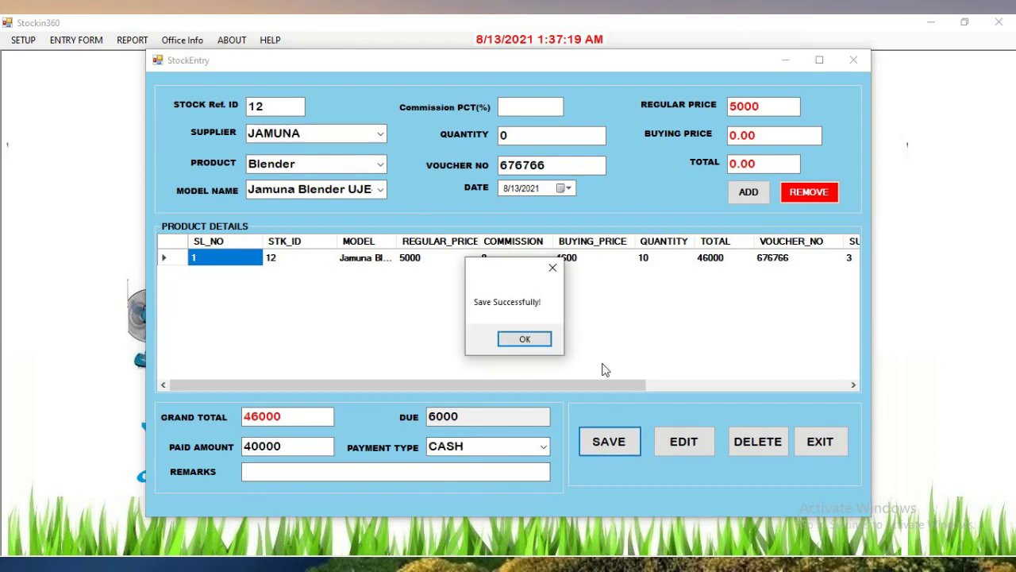
click(524, 340)
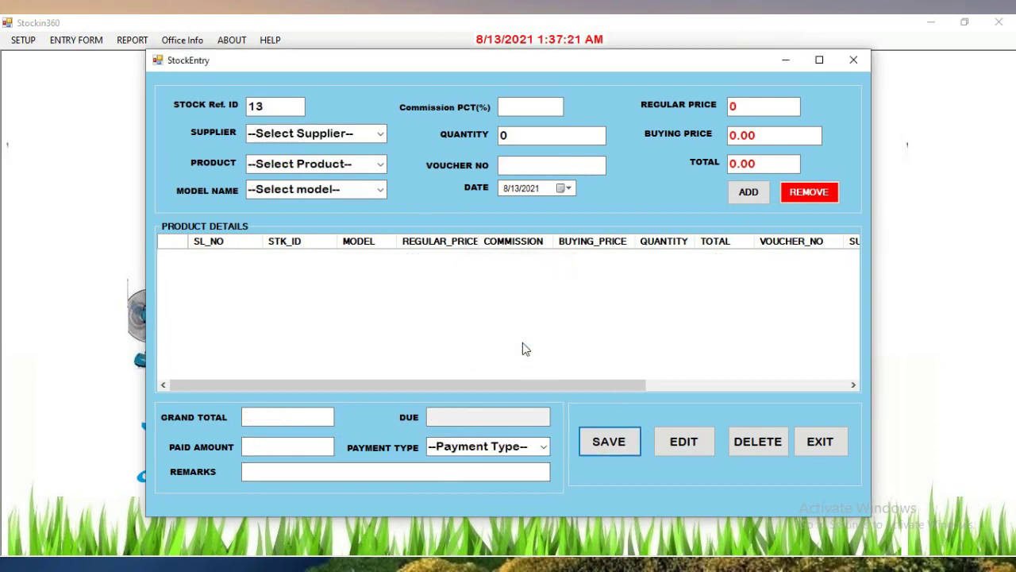
Select supplier JAMUNA, product Freez and model Jamuna Freezer JE 150L
click(375, 135)
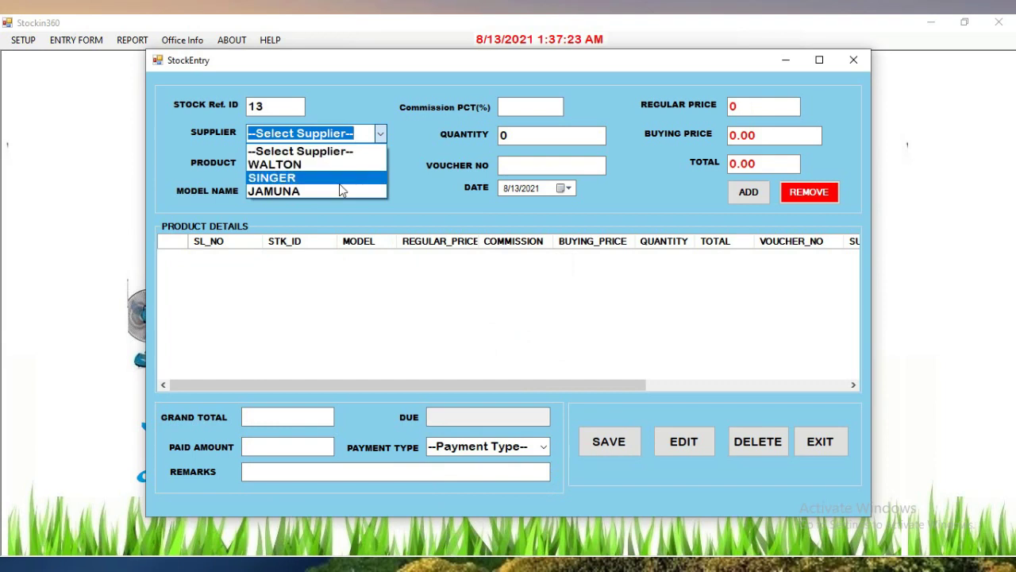
click(339, 192)
click(381, 164)
click(368, 234)
click(382, 188)
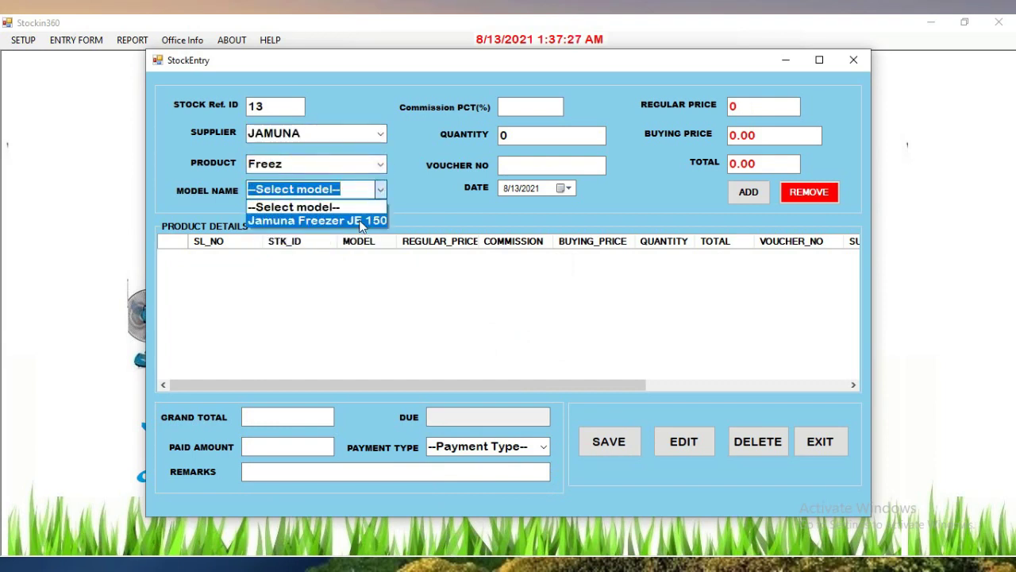
click(362, 218)
Add the freezer line with 12% commission, quantity 10 and voucher 78778666
click(548, 106)
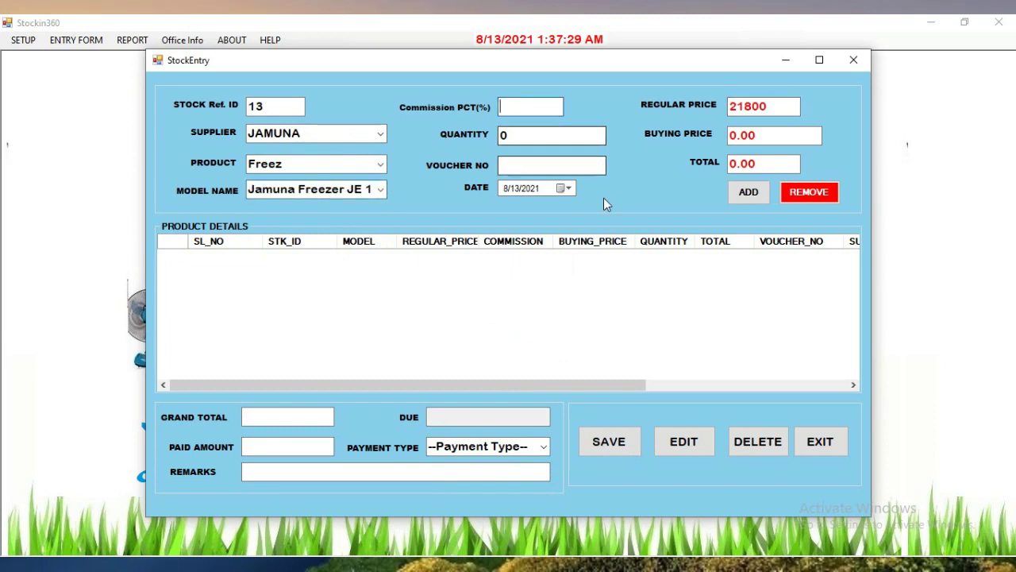
text(12)
click(550, 138)
text(1)
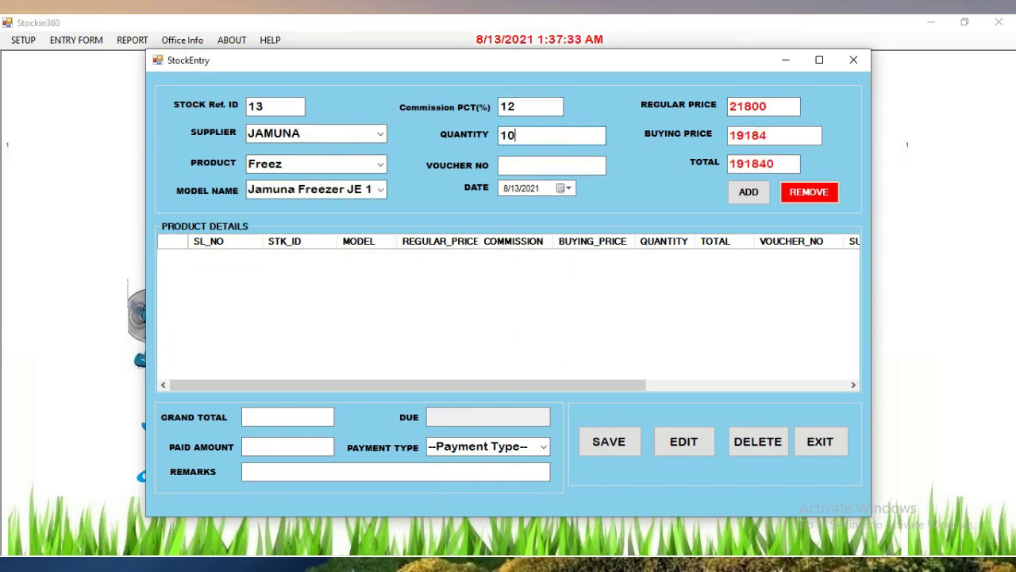
click(579, 169)
text(78778666)
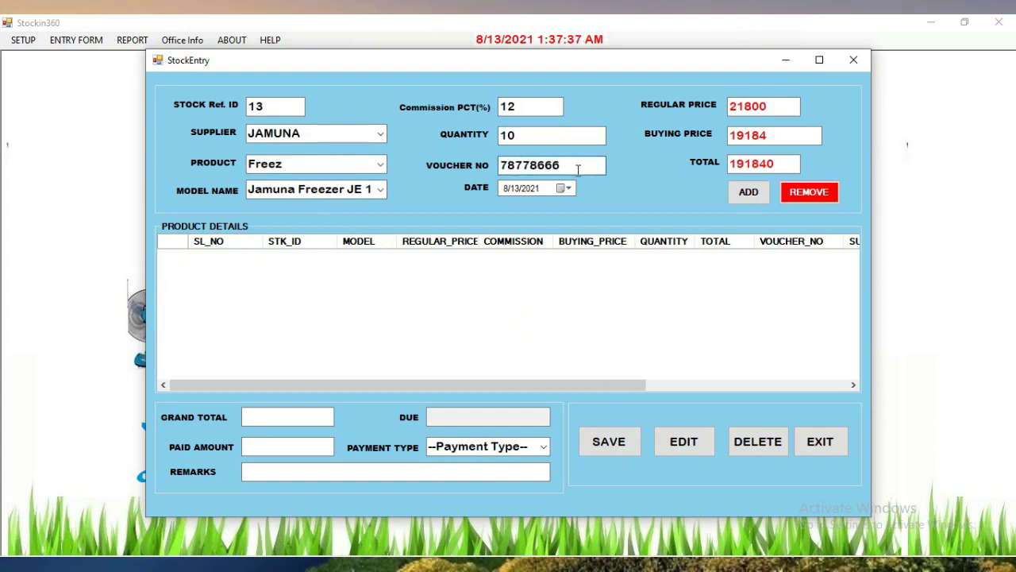
click(751, 191)
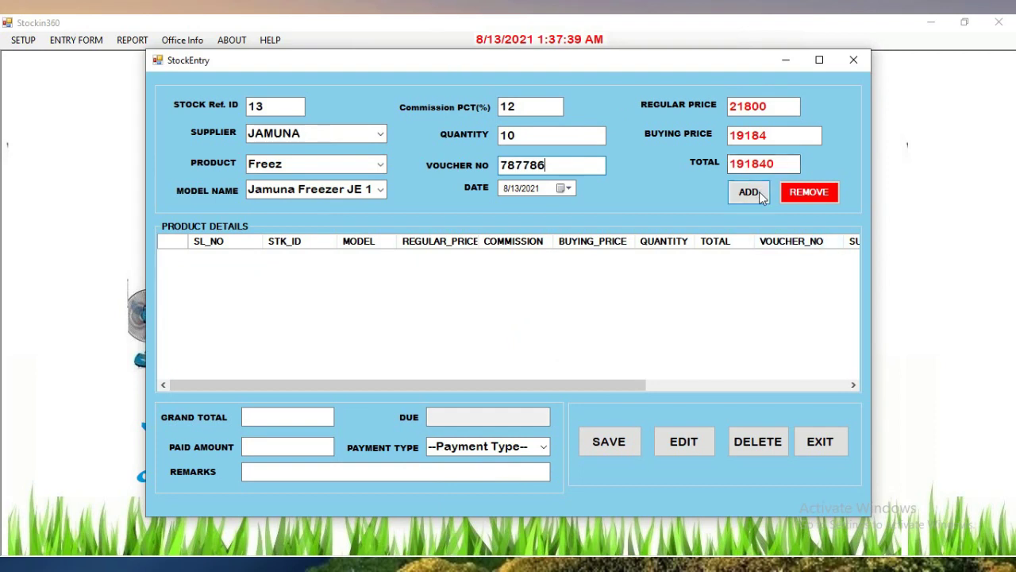
Set the paid amount to 191840 with payment type BANK
click(303, 444)
text(118)
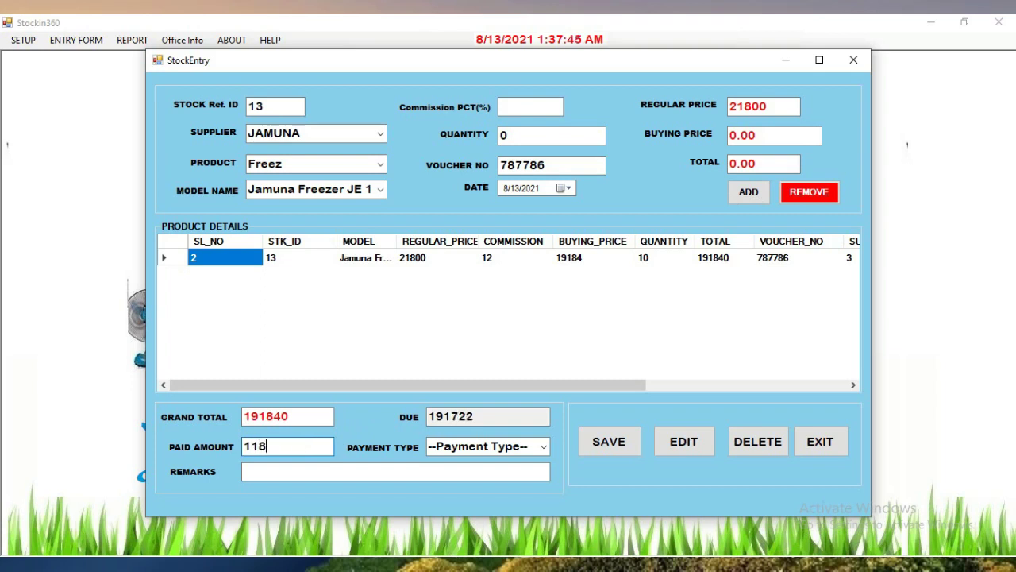
text(40)
text(9)
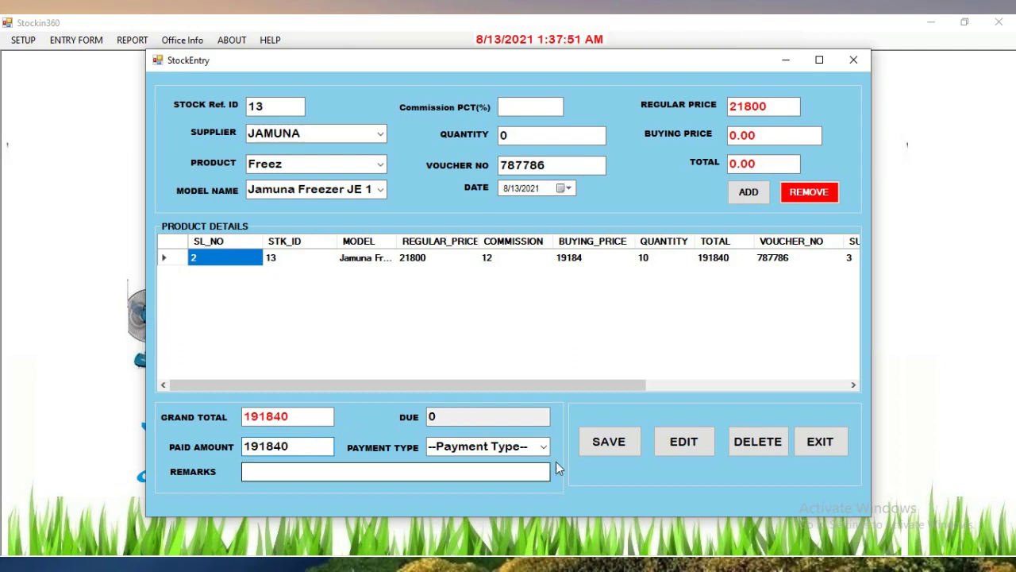
click(546, 446)
click(487, 493)
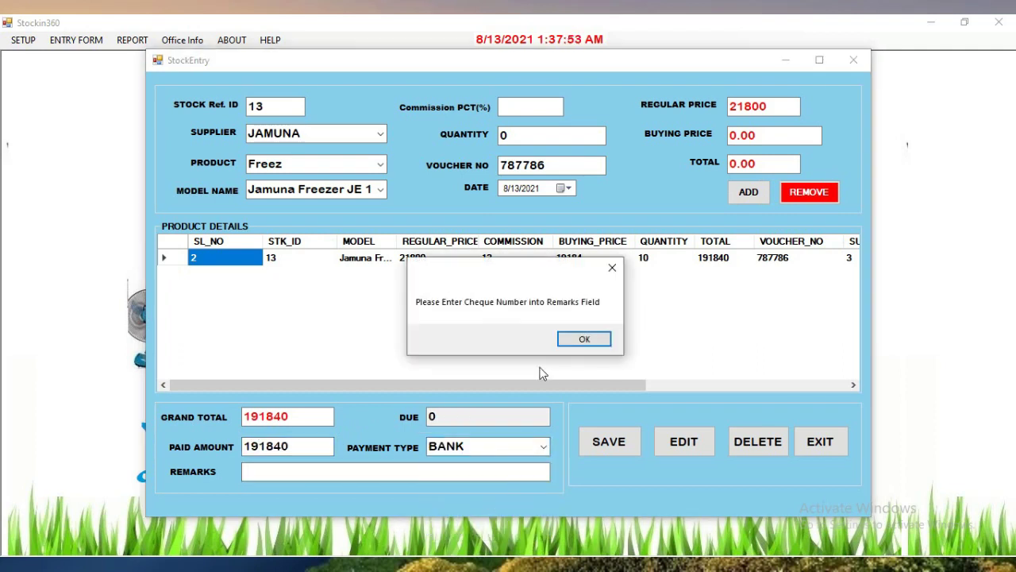
click(590, 339)
Enter the cheque number in Remarks, save the stock entry, and exit the form
click(308, 474)
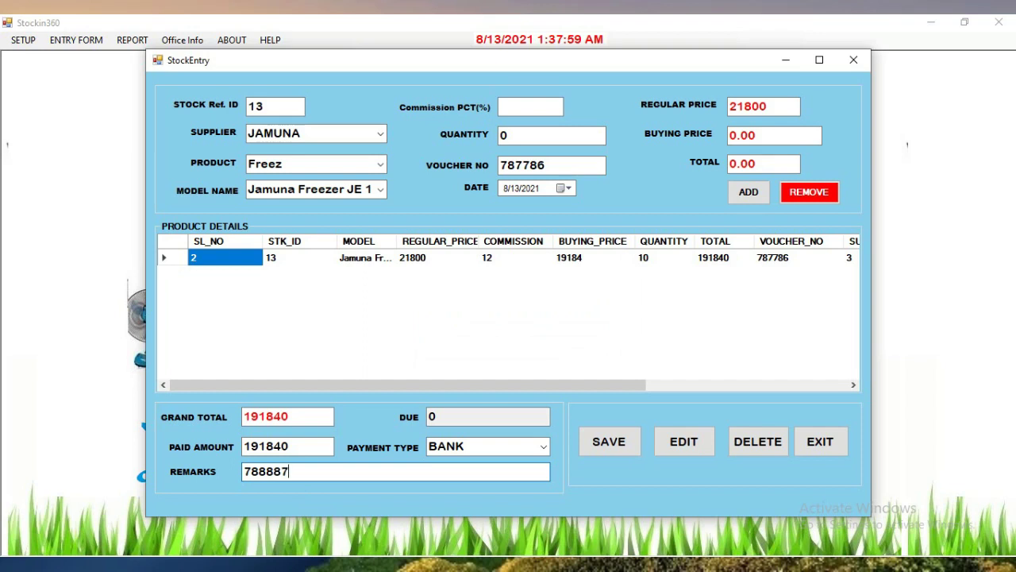
text(788887887)
click(616, 447)
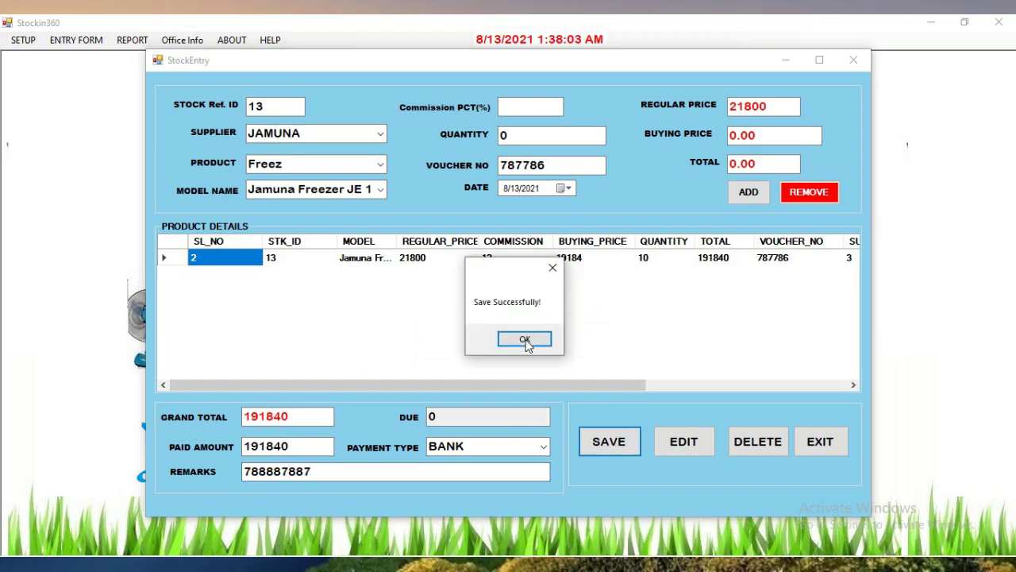
click(524, 340)
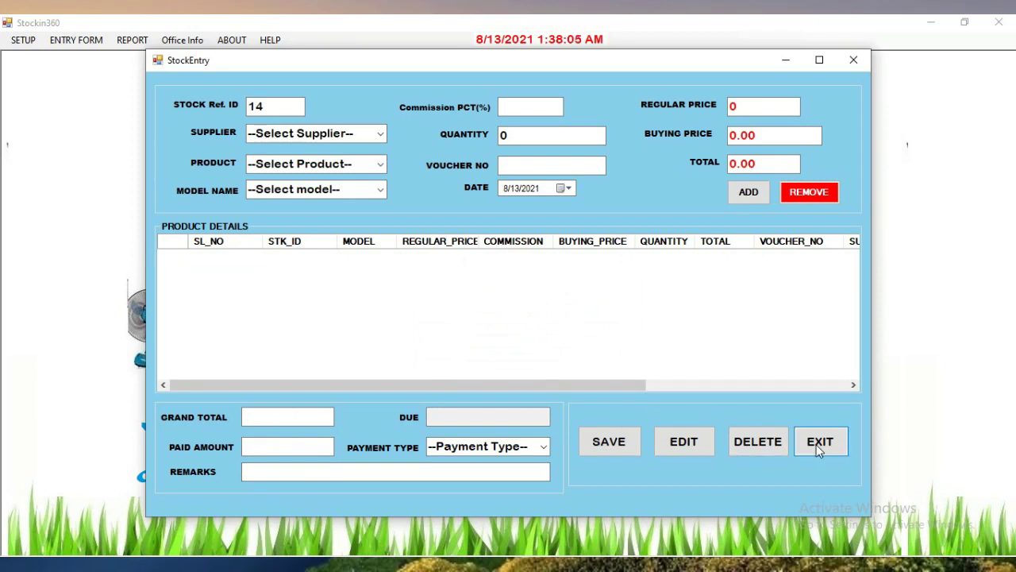
click(816, 445)
Confirm the current receipt number in Voucher Setup
click(32, 41)
mouse_move(103, 45)
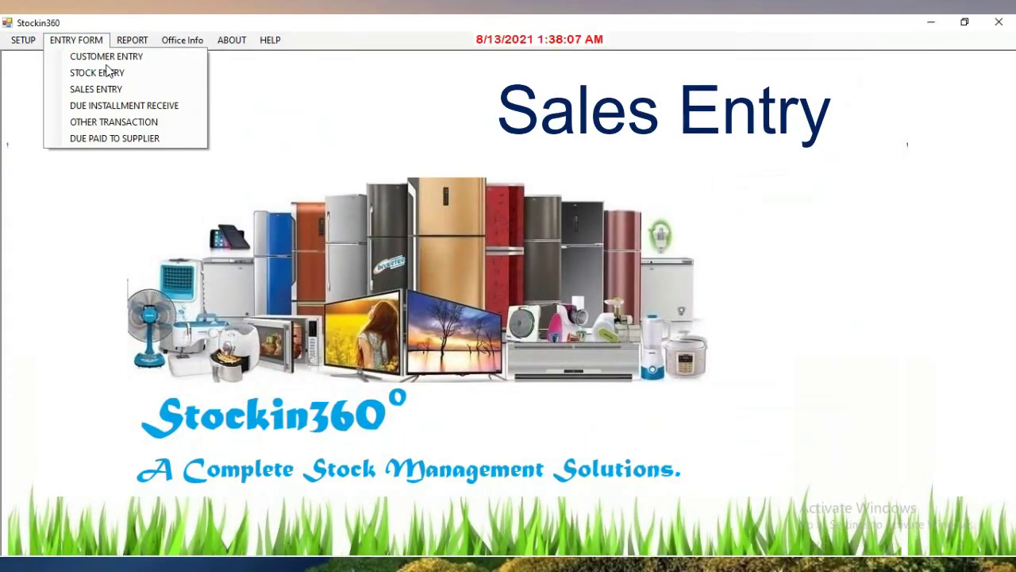
click(109, 91)
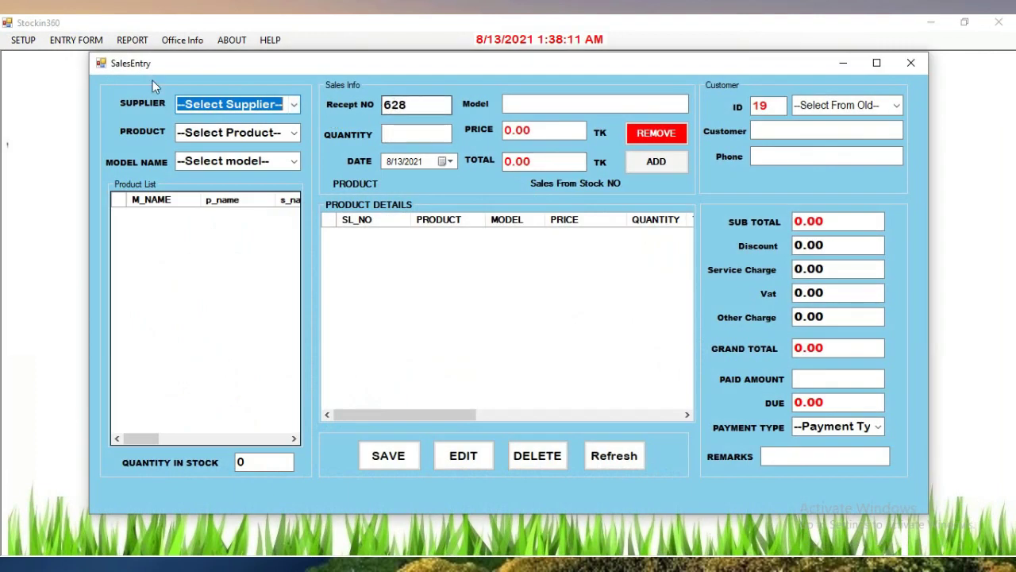
click(22, 43)
click(22, 44)
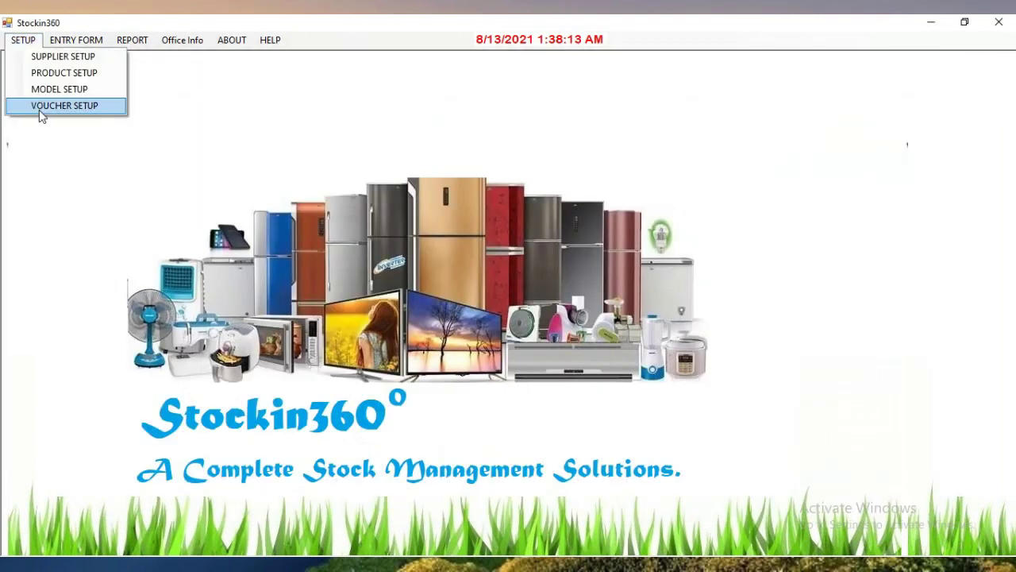
click(42, 111)
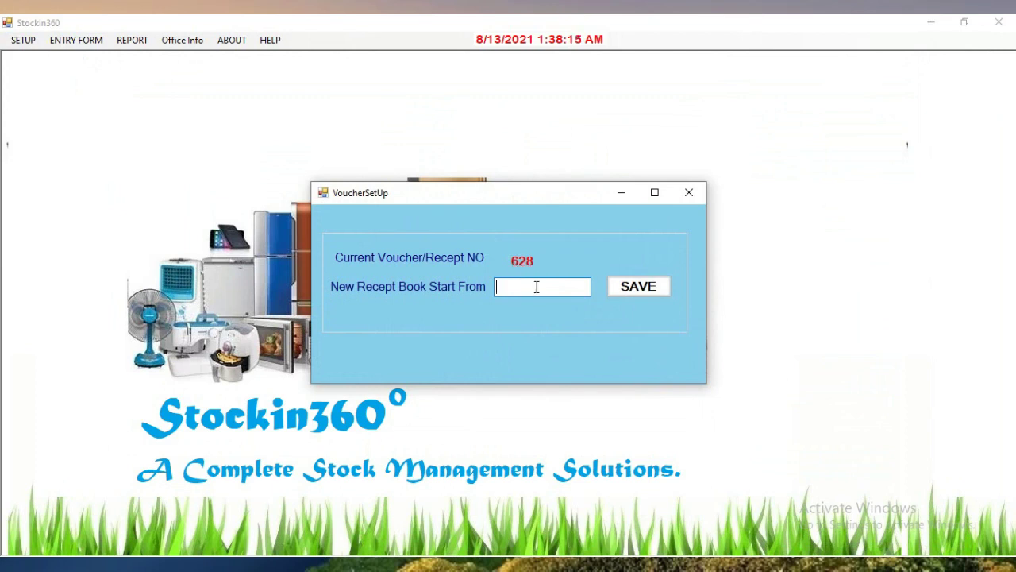
click(690, 192)
Open Sales Entry on receipt 628 and choose JAMUNA as the supplier
click(75, 39)
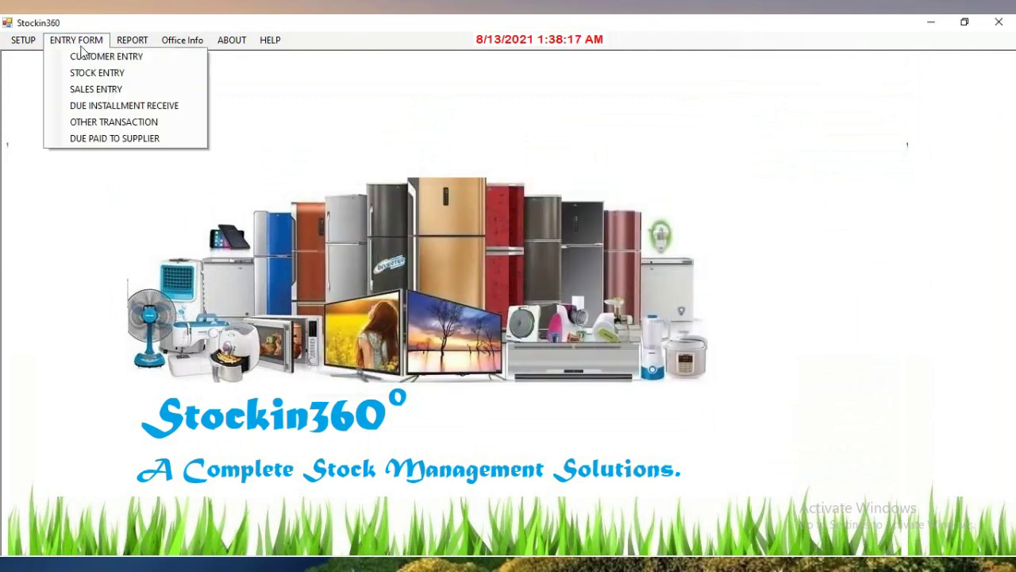
mouse_move(75, 41)
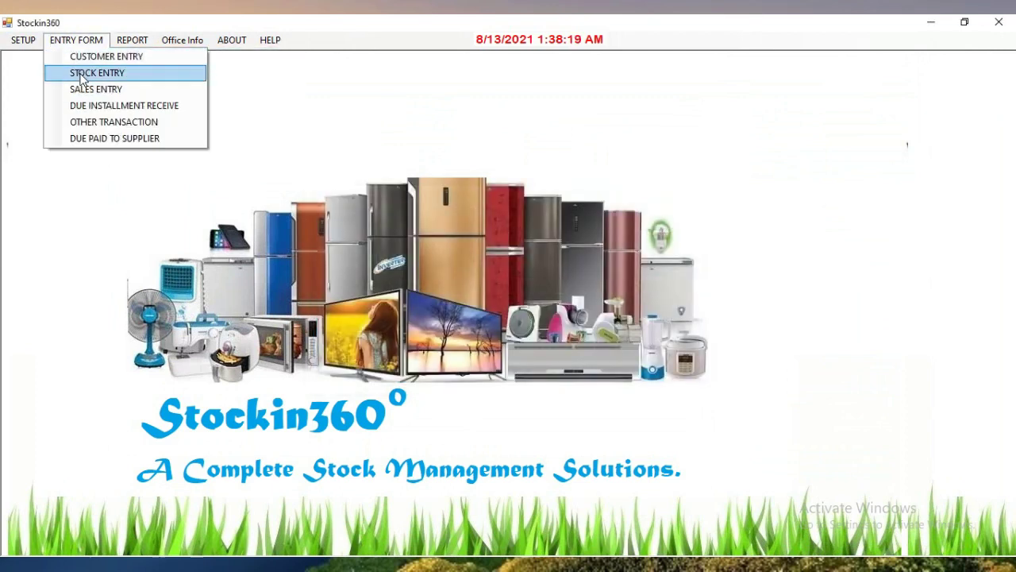
click(85, 73)
click(855, 61)
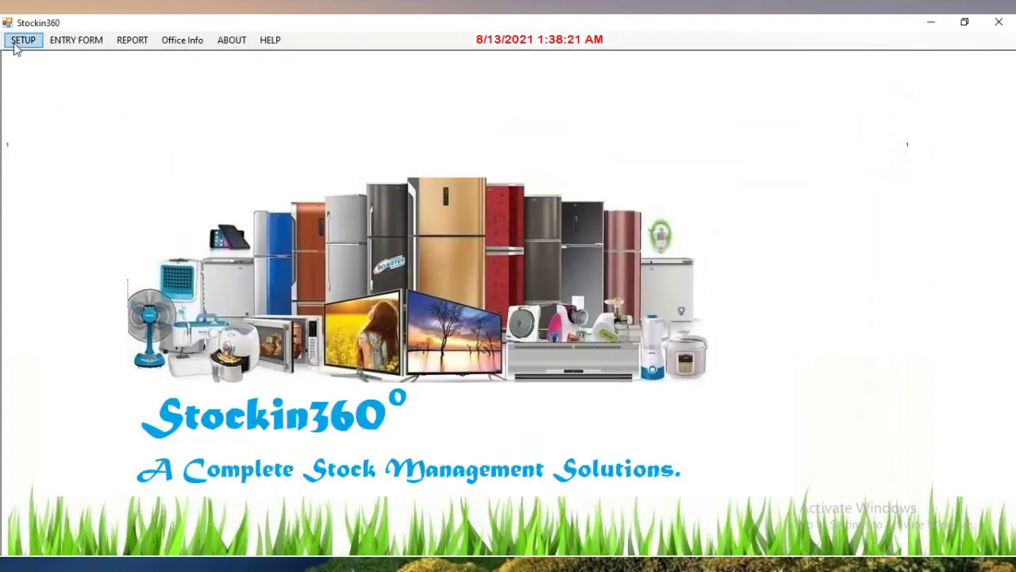
click(75, 40)
click(84, 88)
click(293, 104)
click(296, 146)
Select product Blender, model Jamuna Blender UJE-453, and correct the quantity to 1
click(293, 133)
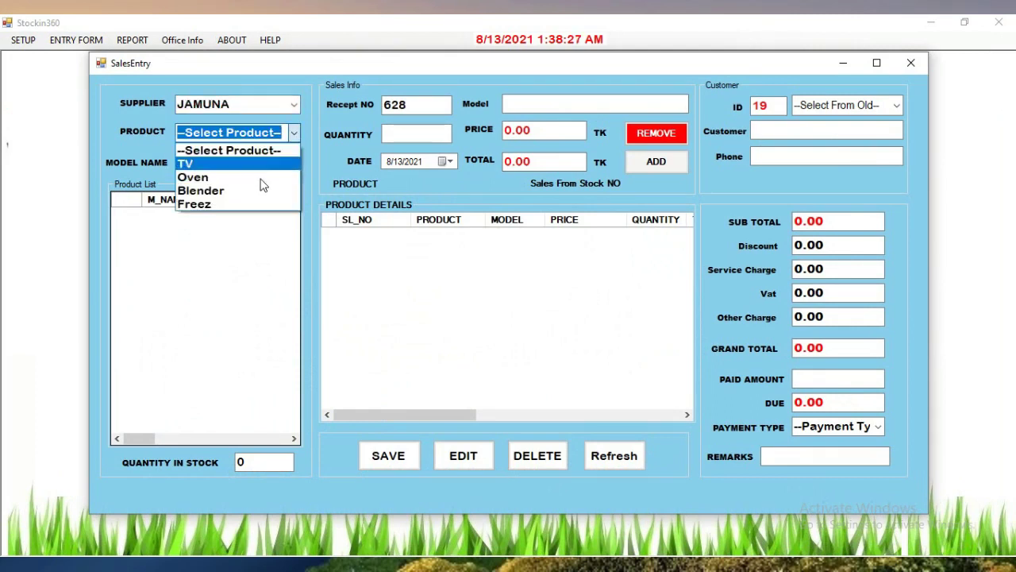
click(266, 190)
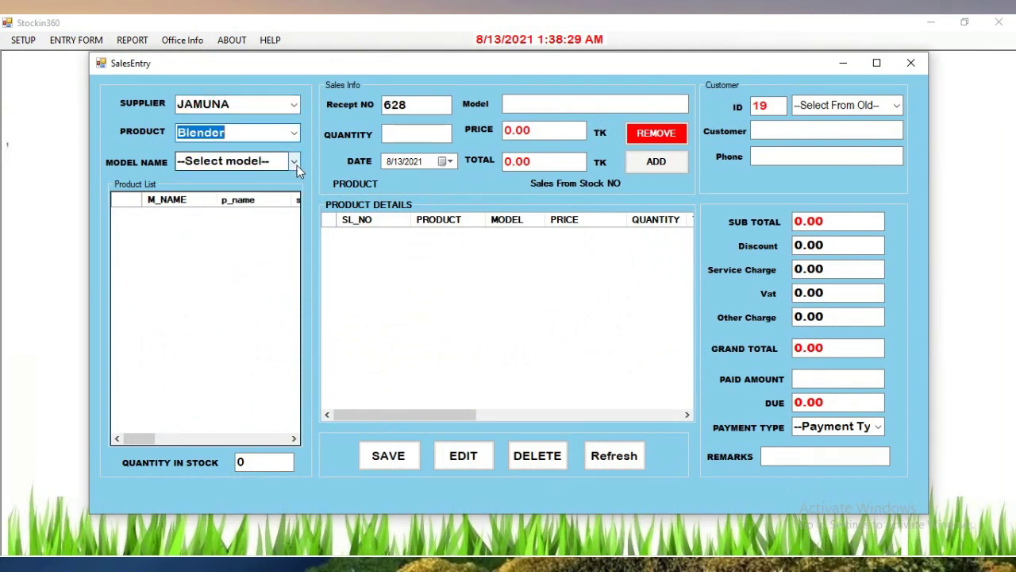
click(294, 162)
click(230, 192)
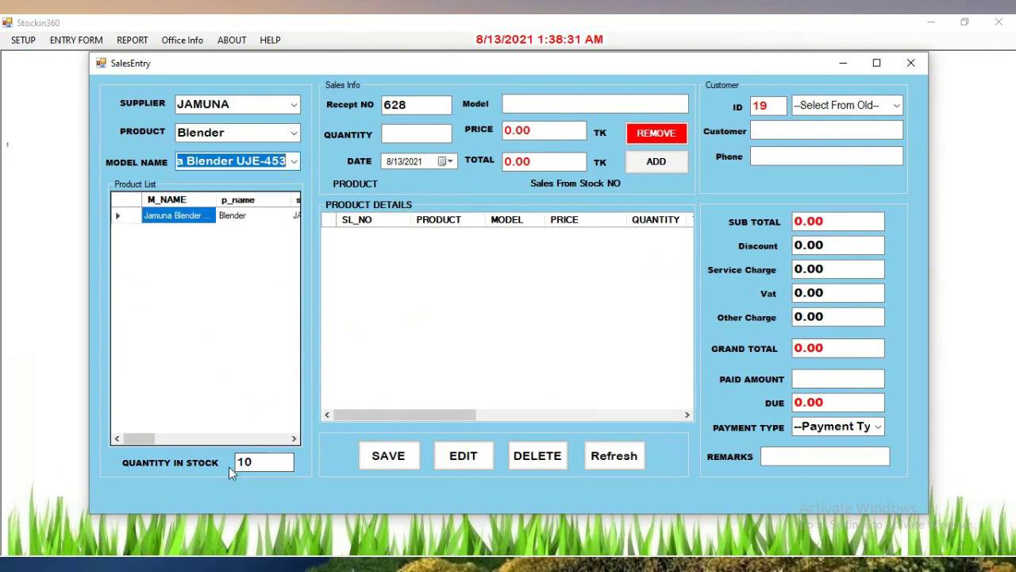
click(405, 134)
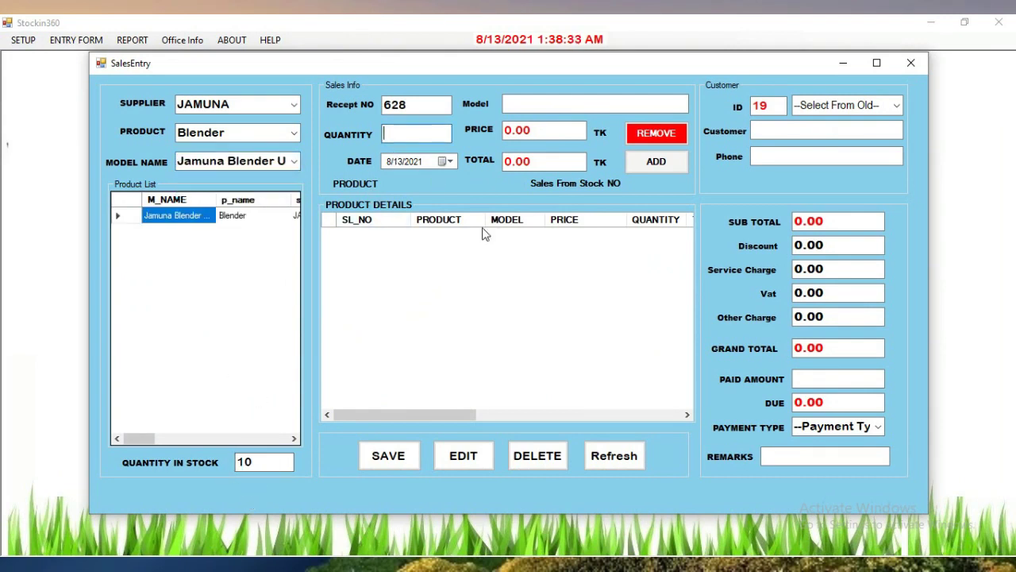
text(11)
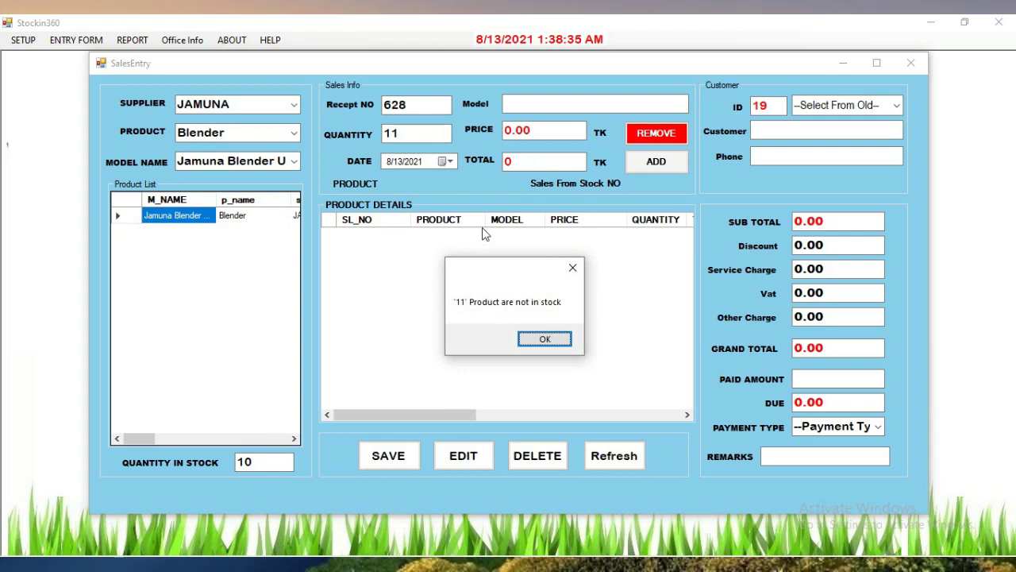
click(545, 339)
drag(413, 134, 392, 134)
key(BackSpace)
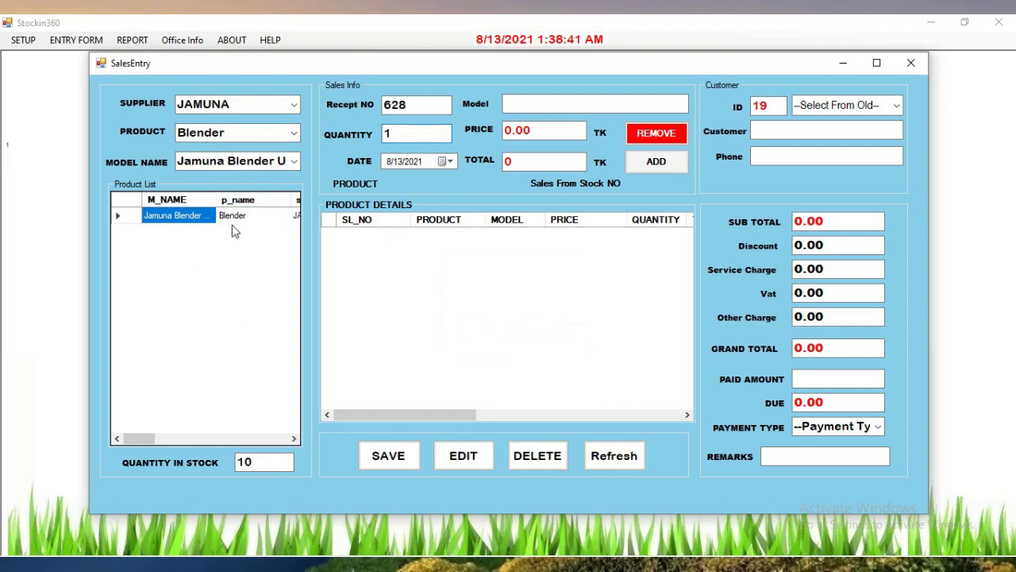
Load the blender's 5000 price from the Product List and add one unit to the sale
click(232, 215)
double_click(232, 215)
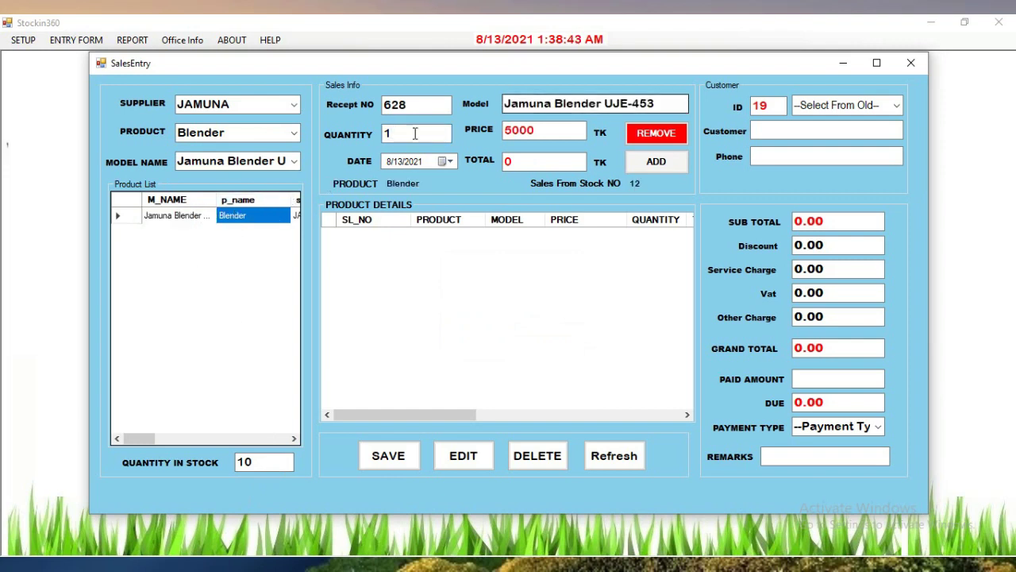
click(439, 135)
key(BackSpace)
text(2)
key(BackSpace)
text(1)
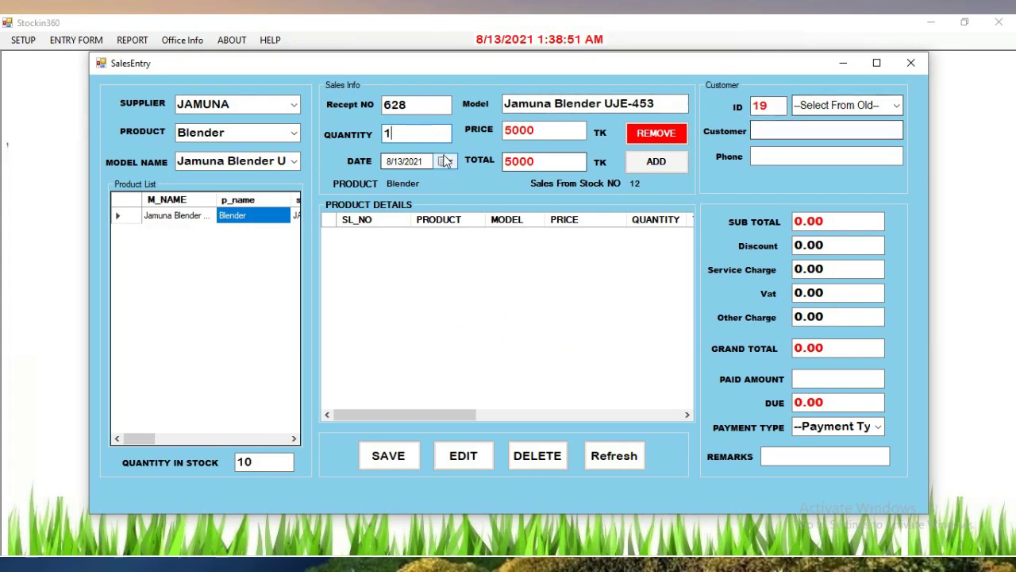
click(656, 161)
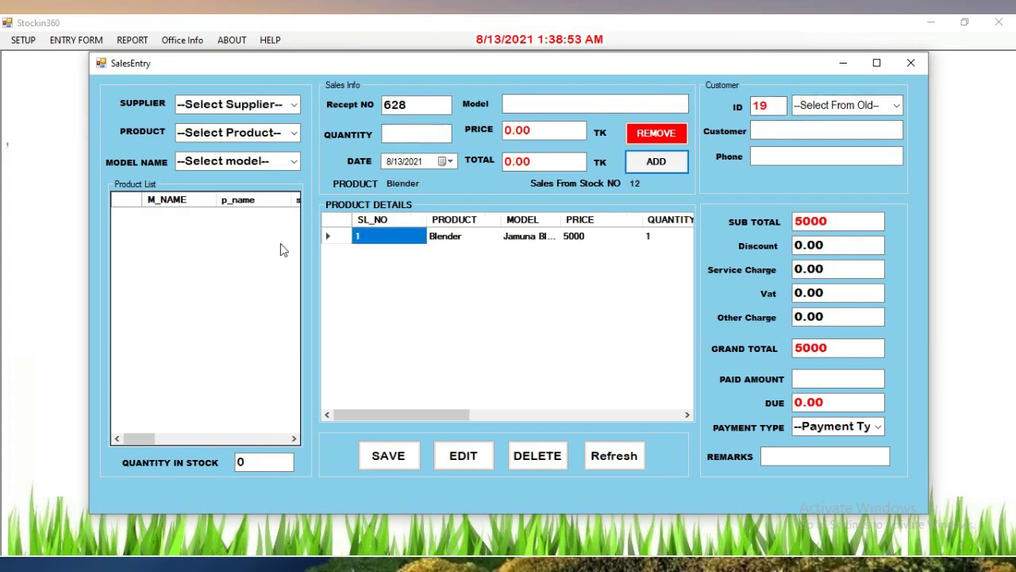
Add one Jamuna Freezer JE 150L from supplier JAMUNA at 21800, making the sub total 26800
click(296, 108)
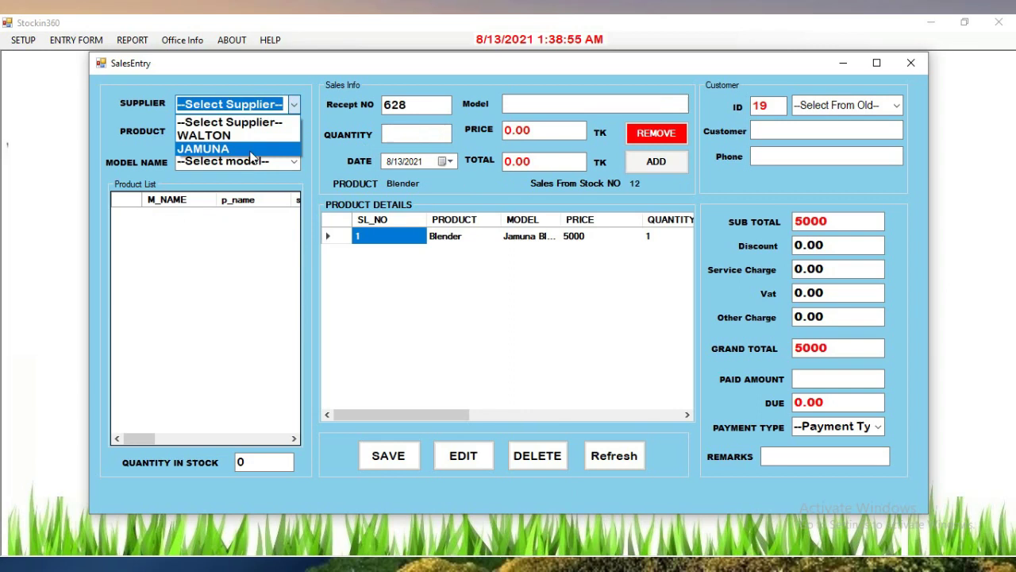
click(238, 148)
click(294, 133)
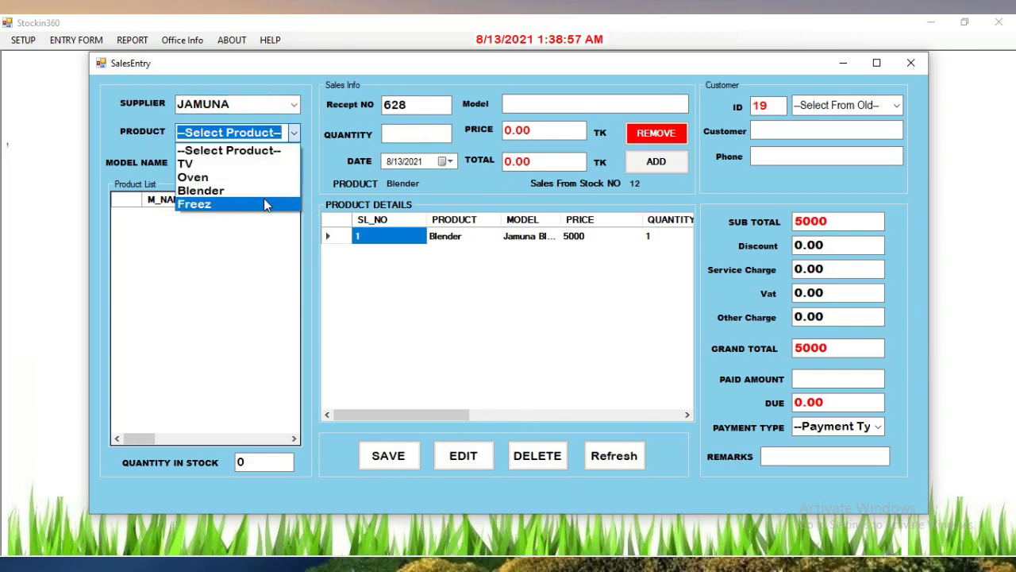
click(266, 205)
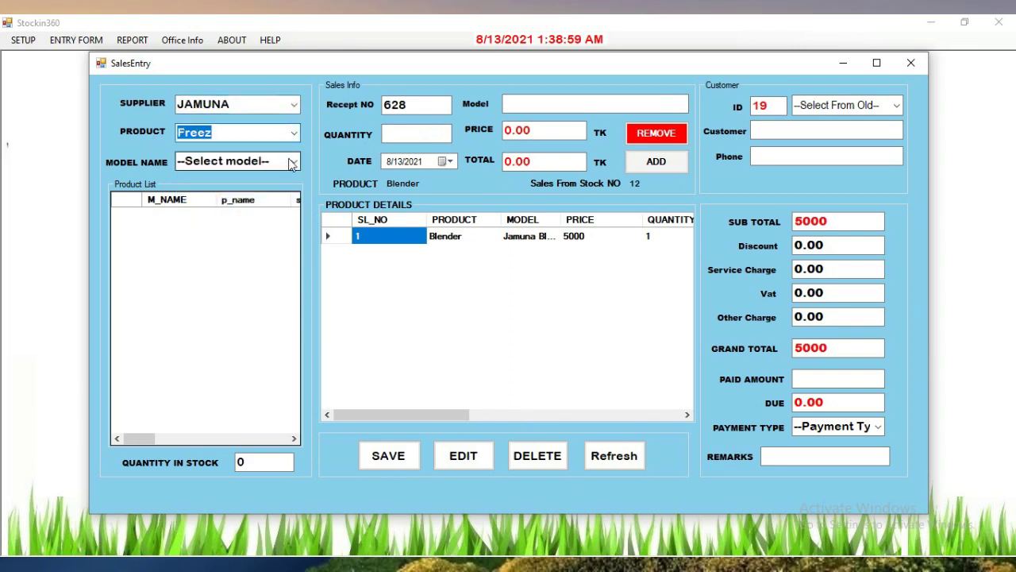
click(293, 161)
click(277, 194)
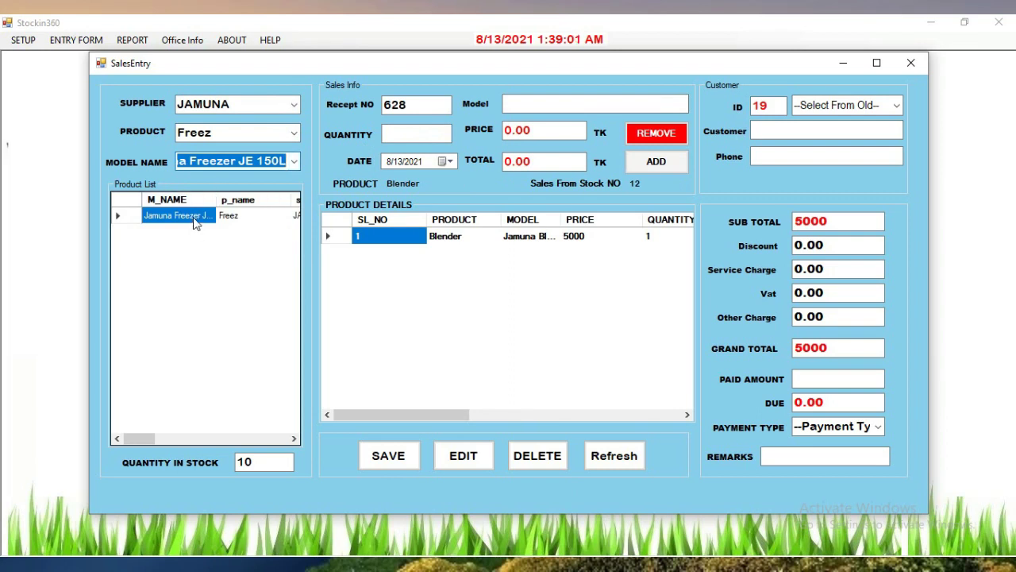
click(193, 220)
click(424, 136)
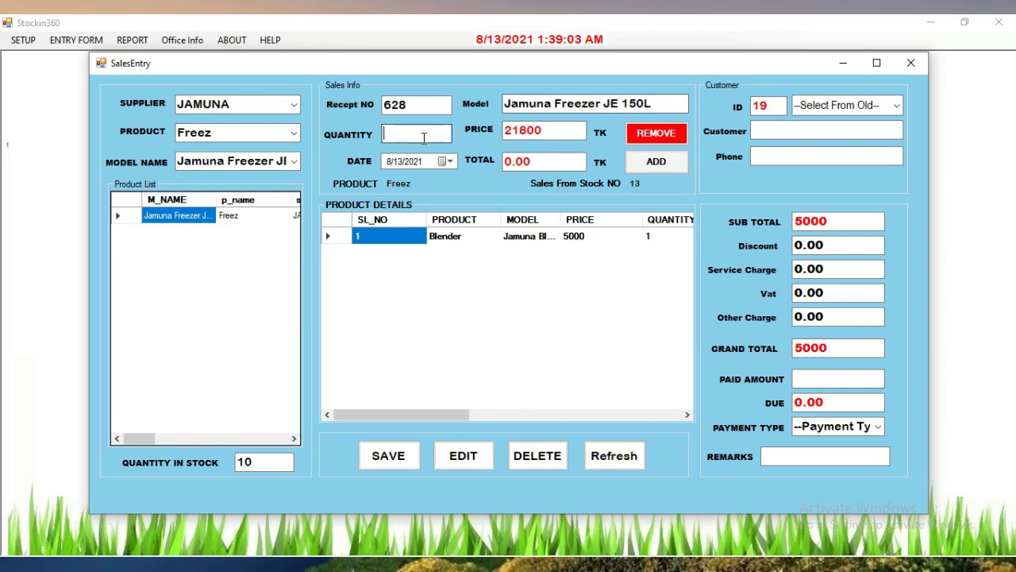
text(1)
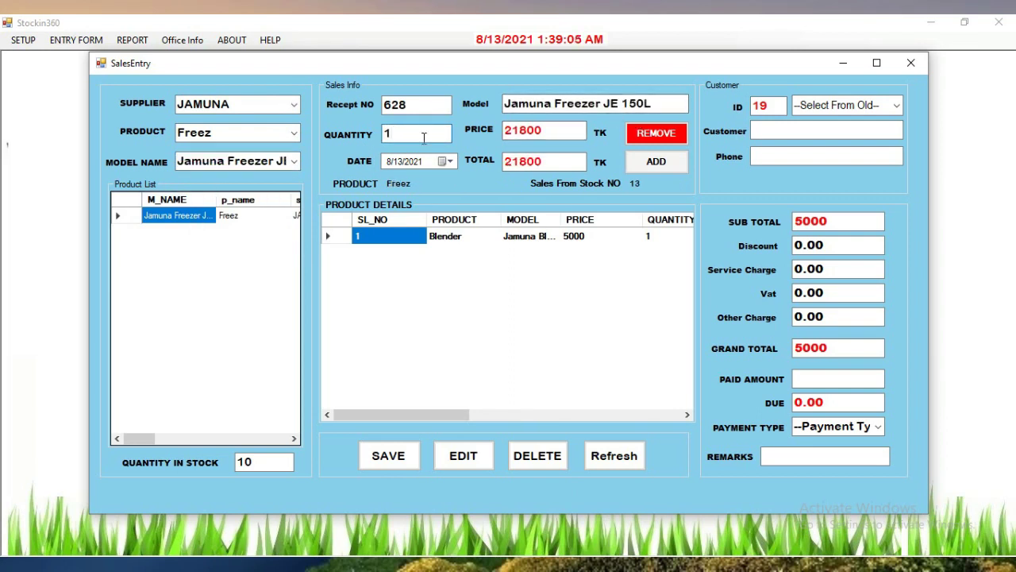
click(651, 169)
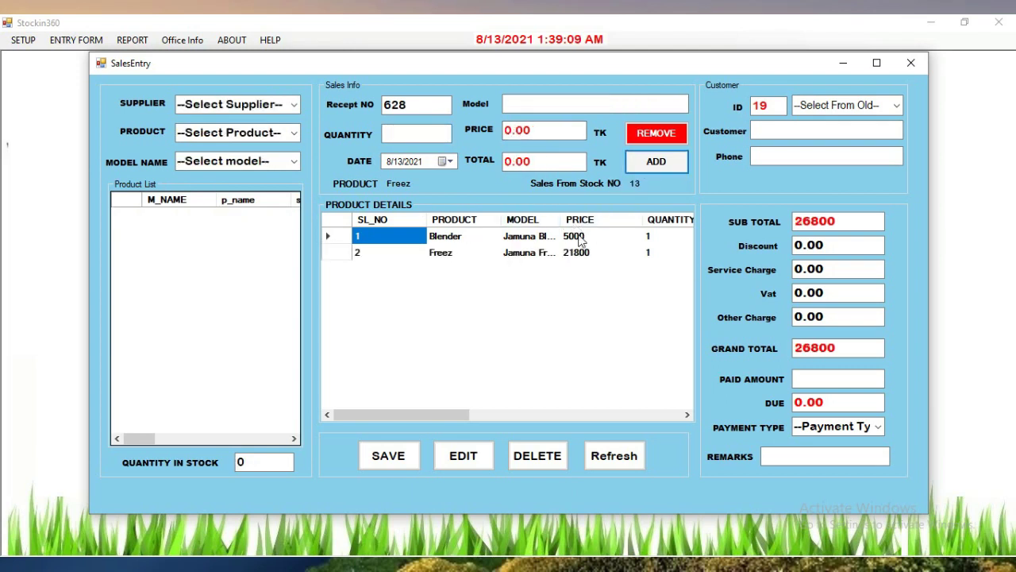
Enter a 600 discount, a 200 service charge and a 26000 paid amount
click(832, 248)
text(600)
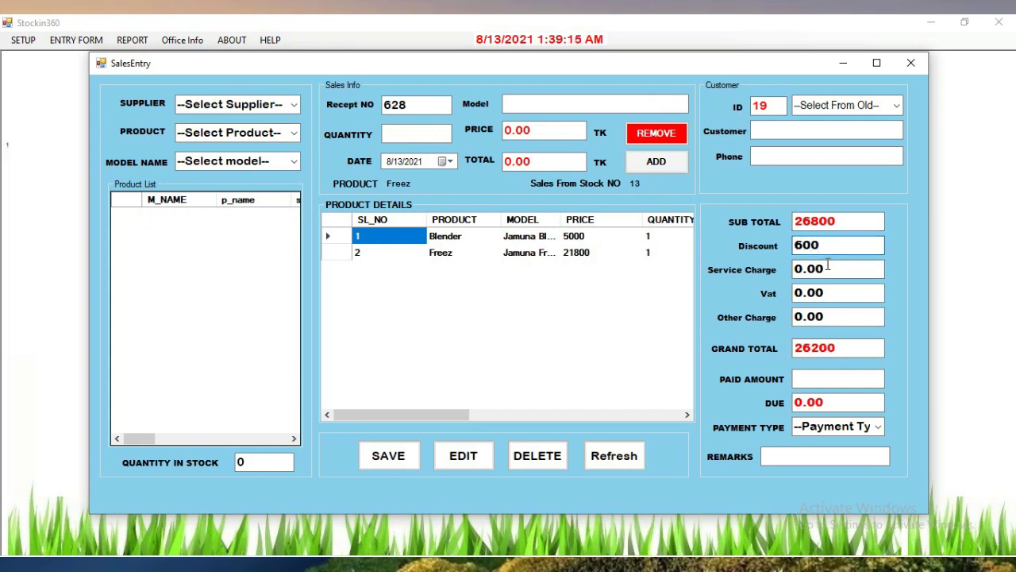
click(839, 270)
text(200)
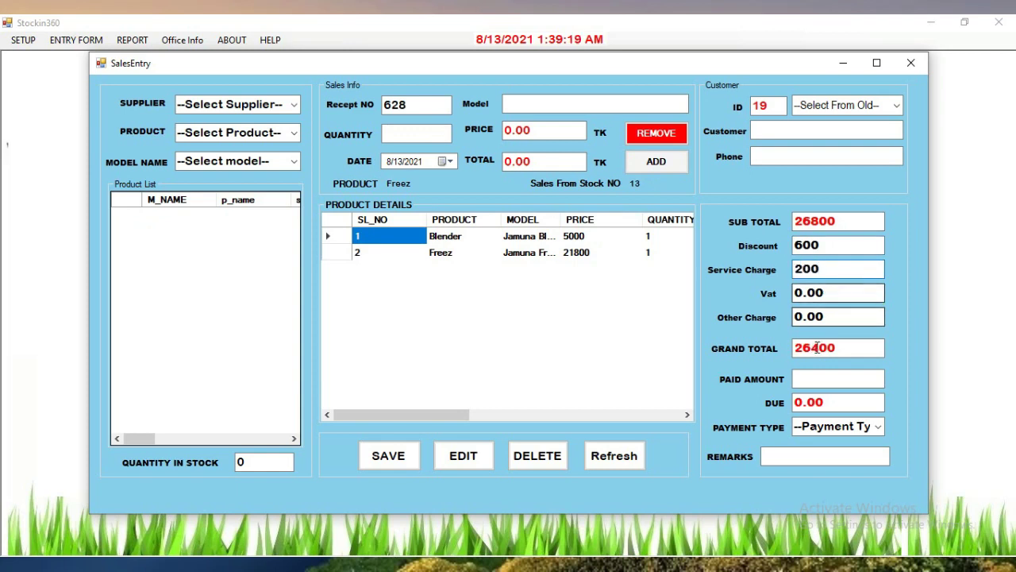
click(823, 386)
text(2600)
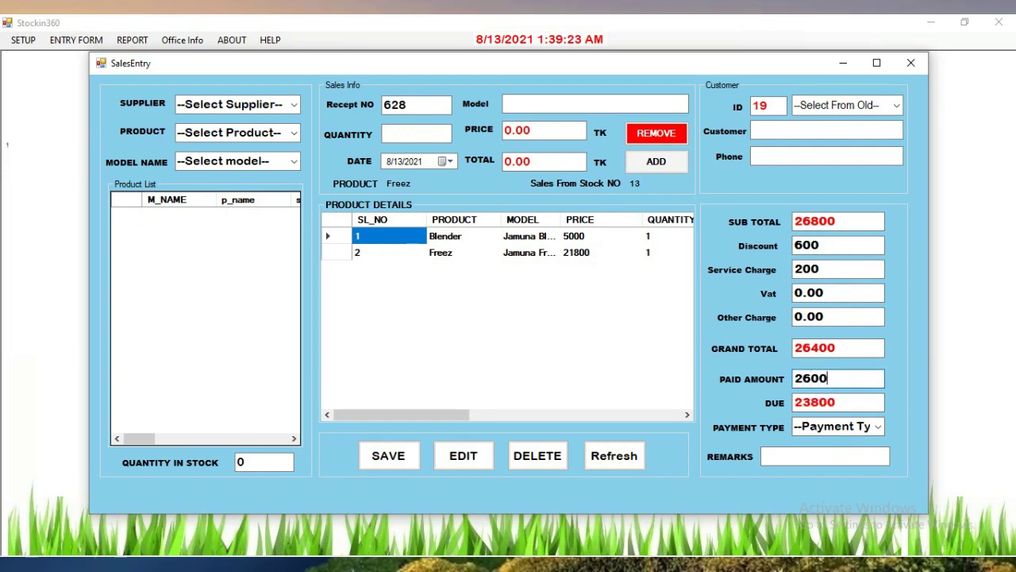
text(0)
Fill in the customer's name and phone, choose CASH payment, and save the sale
click(806, 130)
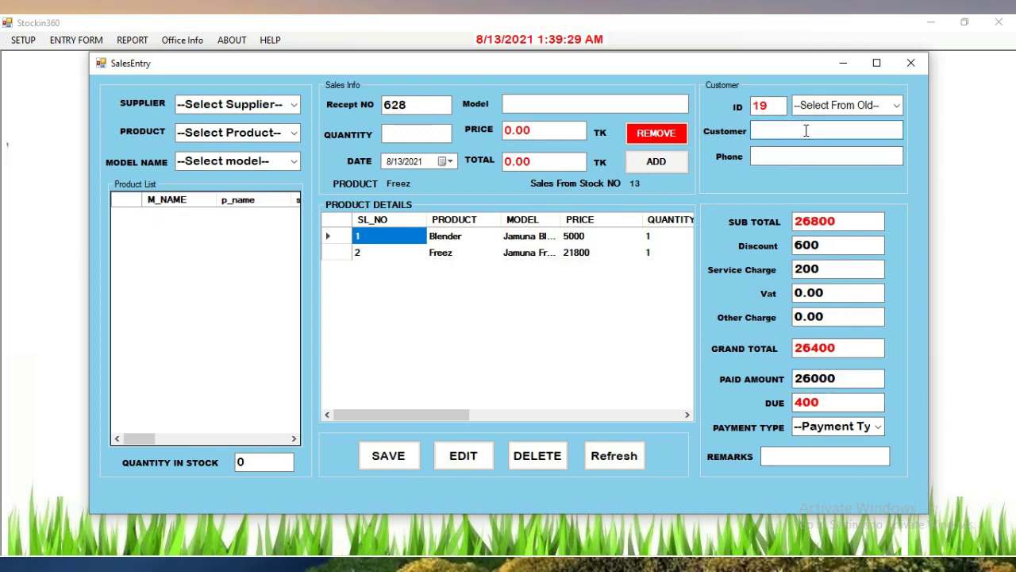
click(791, 158)
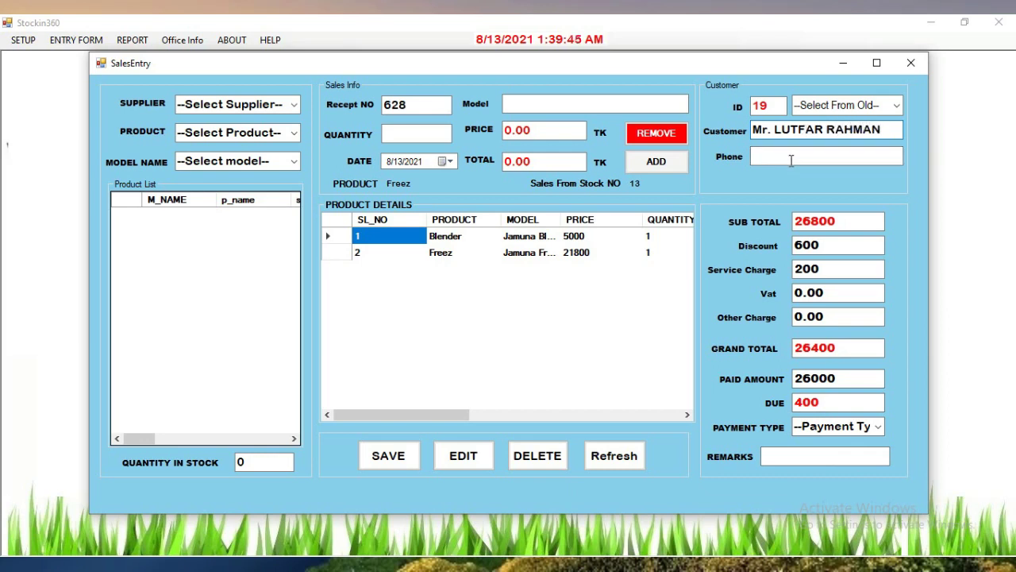
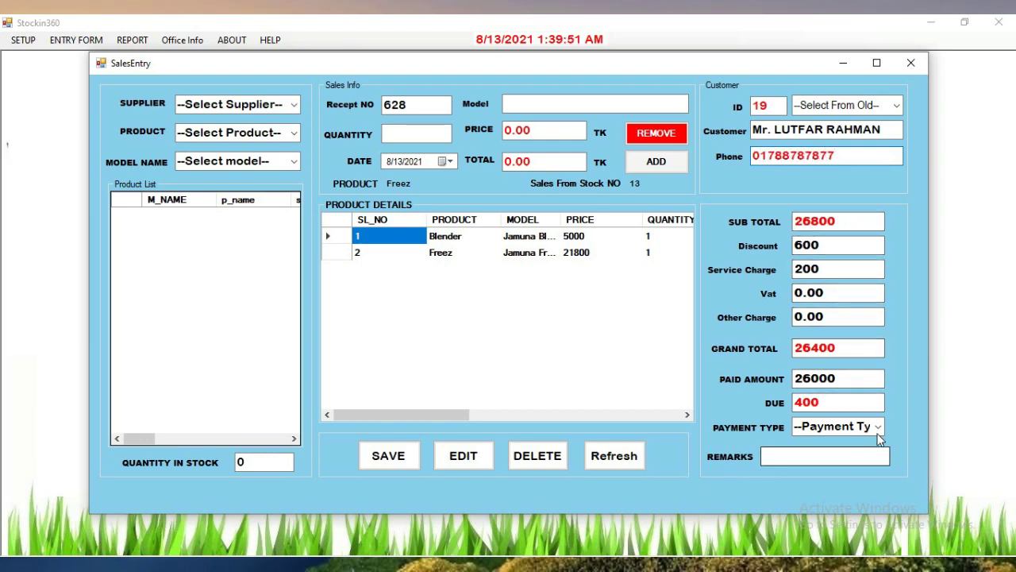
click(840, 427)
click(831, 458)
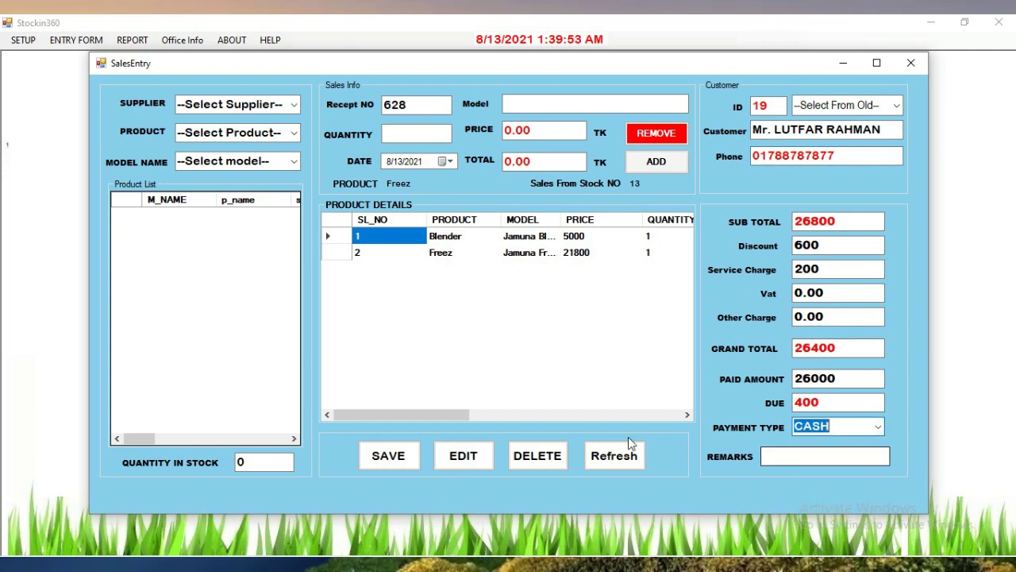
click(389, 454)
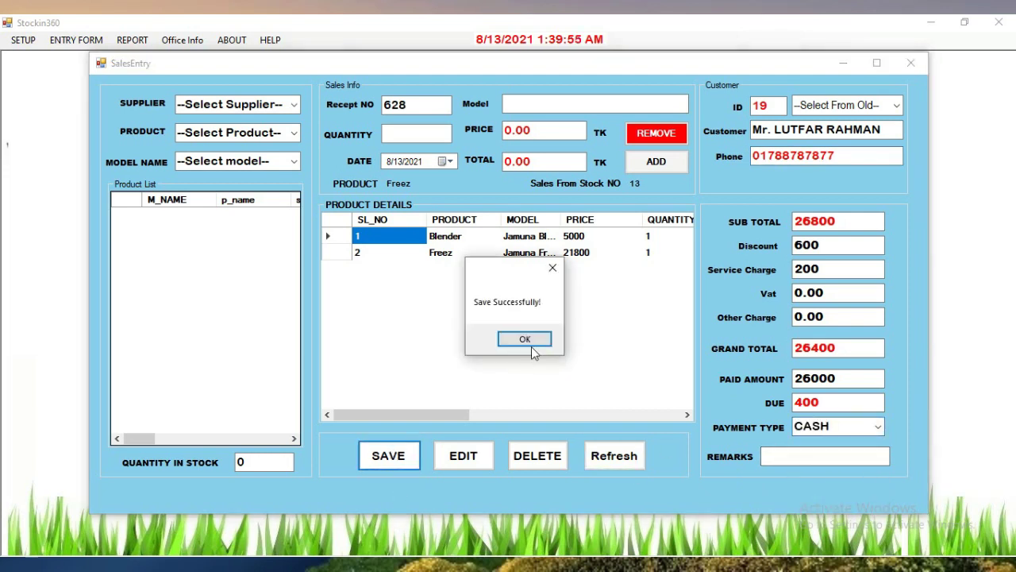
Acknowledge the save and review invoice 628's product lines, totals and due
click(532, 347)
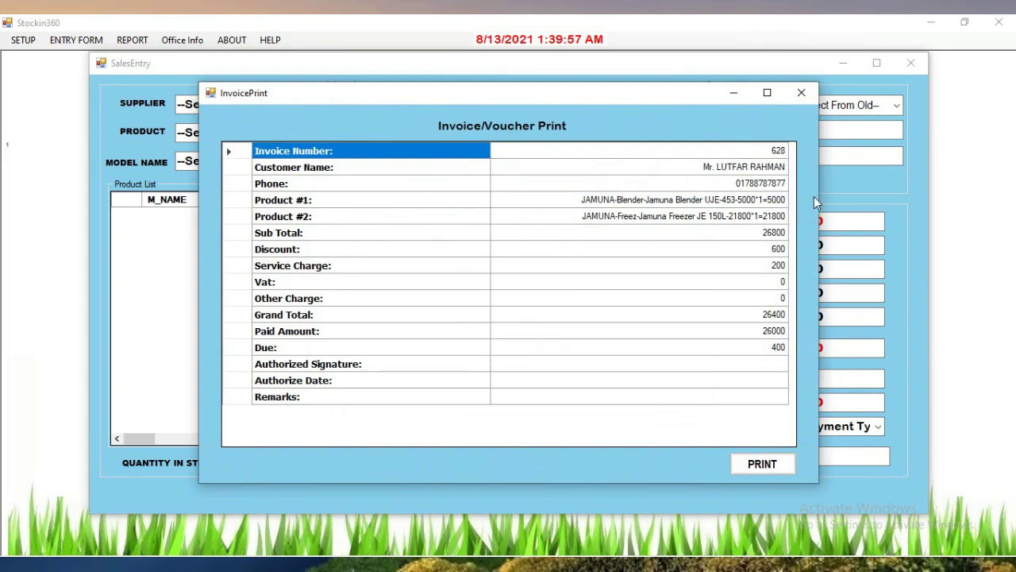
click(279, 204)
click(696, 199)
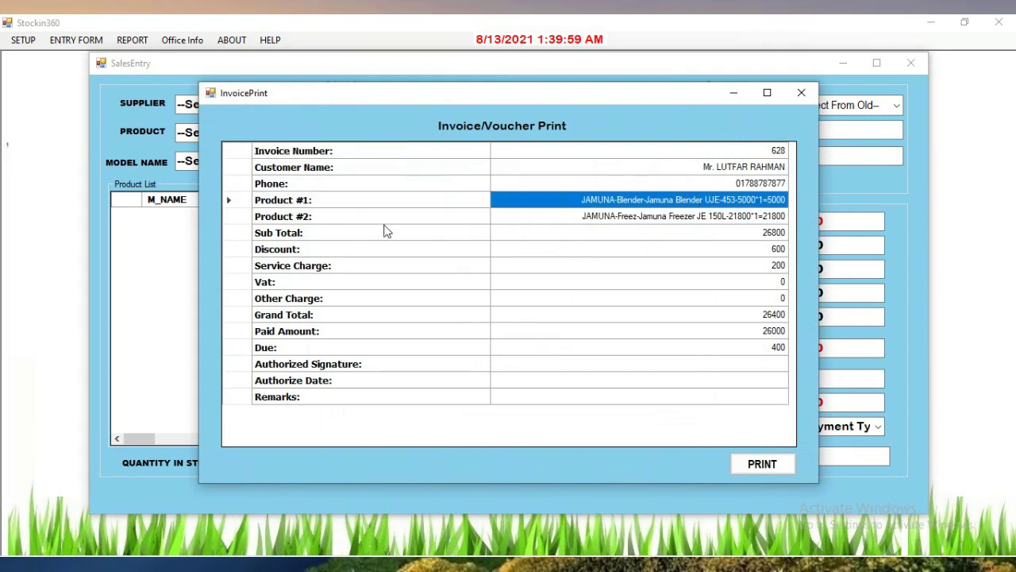
click(349, 220)
click(776, 220)
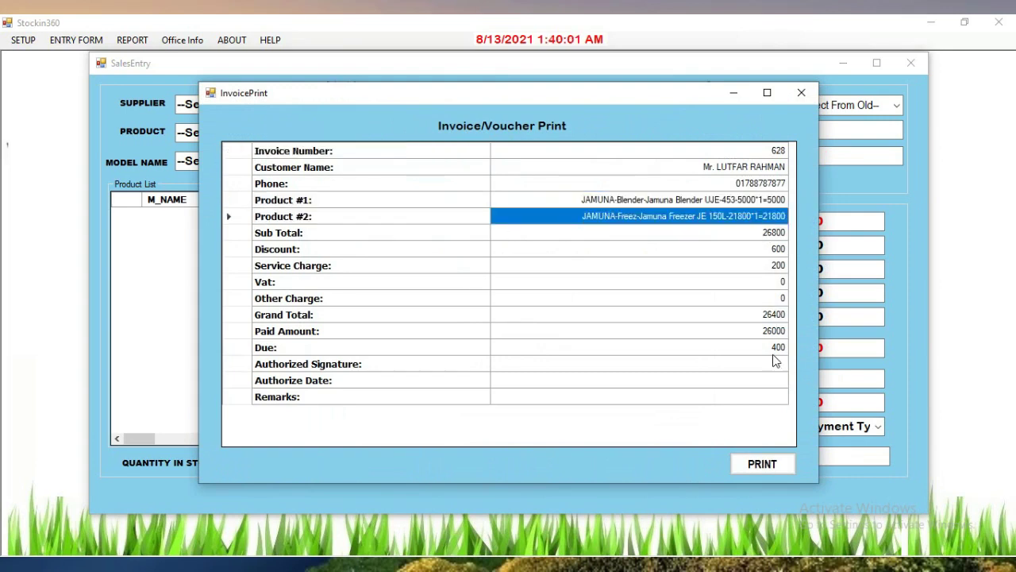
click(774, 350)
drag(329, 385, 309, 401)
Print the invoice to PDF as file 628, then close the invoice window
click(756, 465)
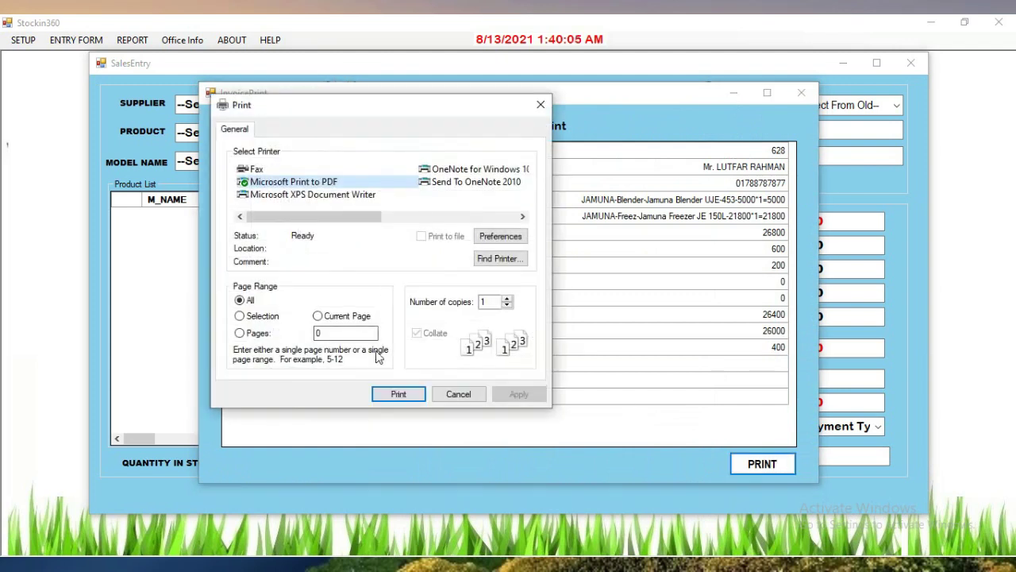
click(398, 393)
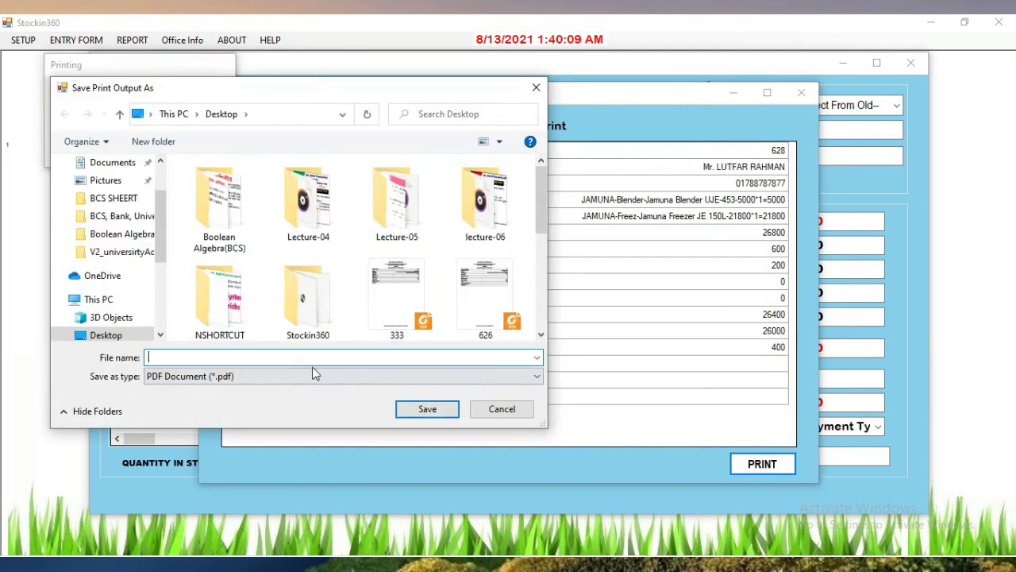
text(628)
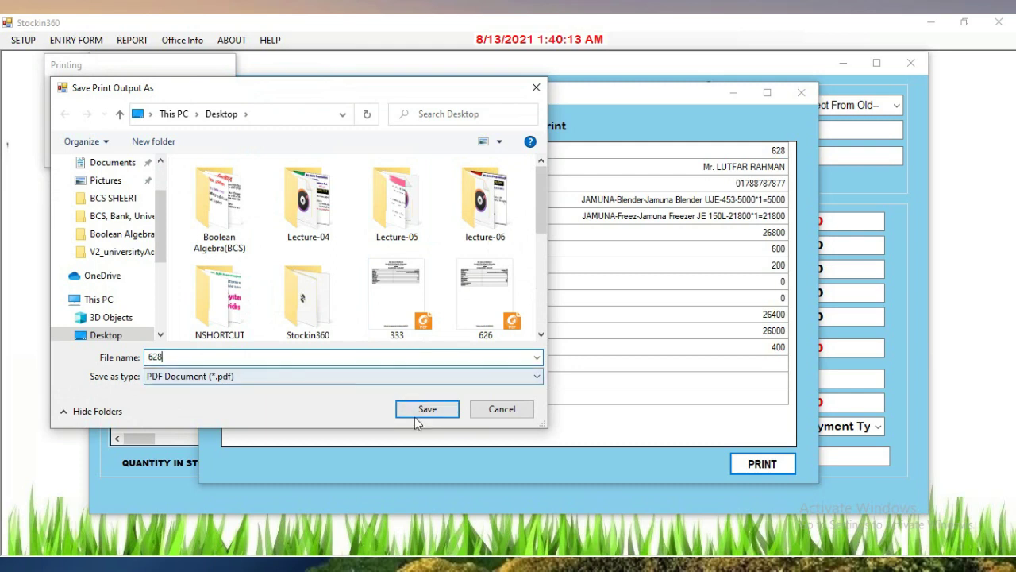
click(417, 412)
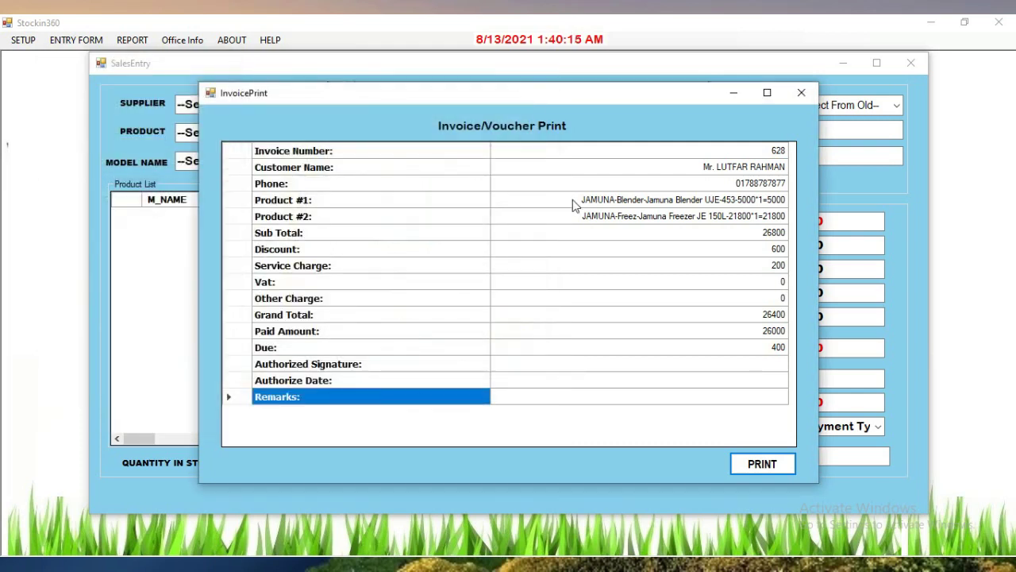
click(801, 94)
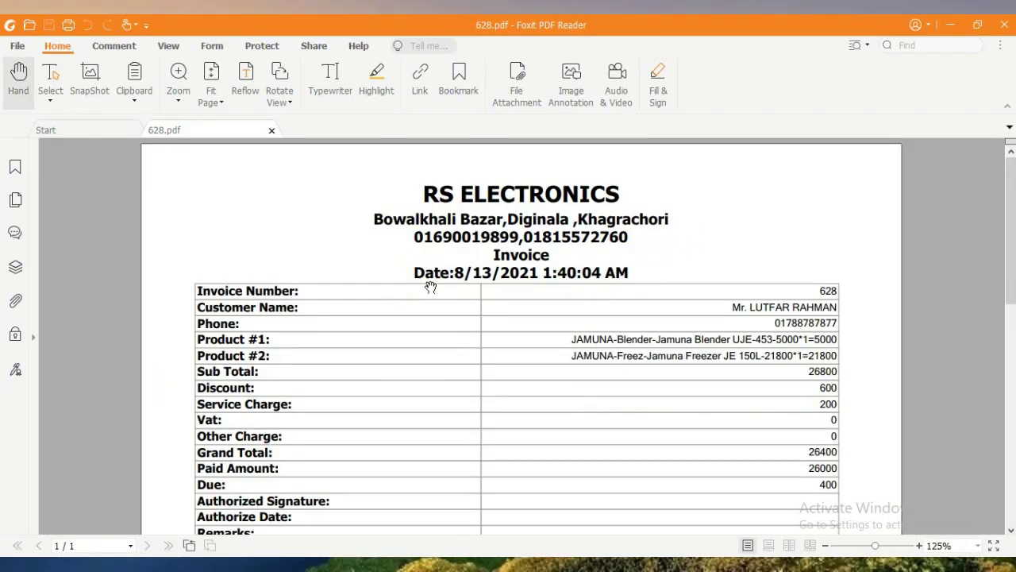
Scroll through 628.pdf to check the 26400 grand total and 400 due, then close Foxit
scroll(520, 284, down, 1)
scroll(520, 283, up, 1)
scroll(520, 284, down, 2)
scroll(522, 283, up, 3)
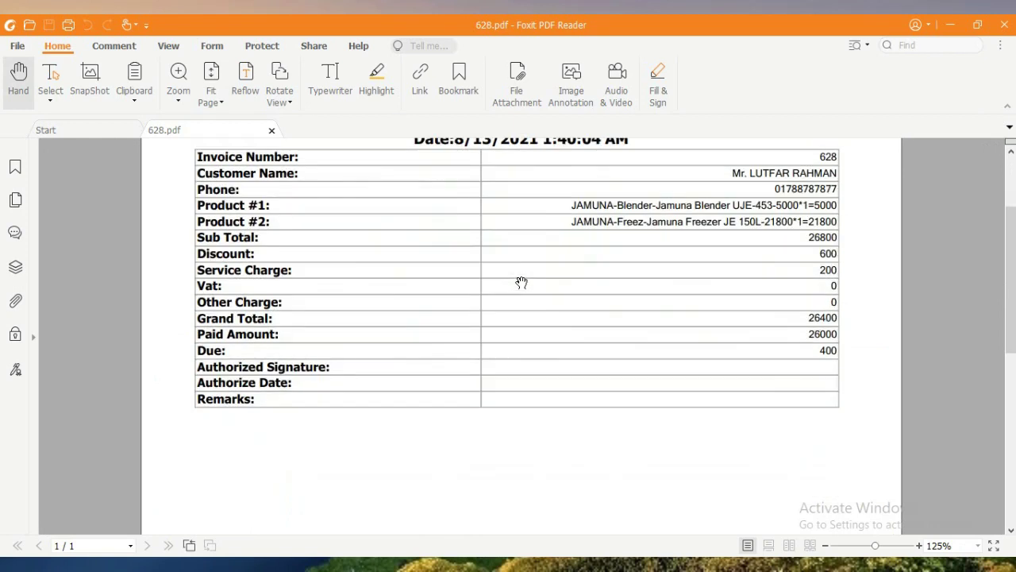
click(1003, 24)
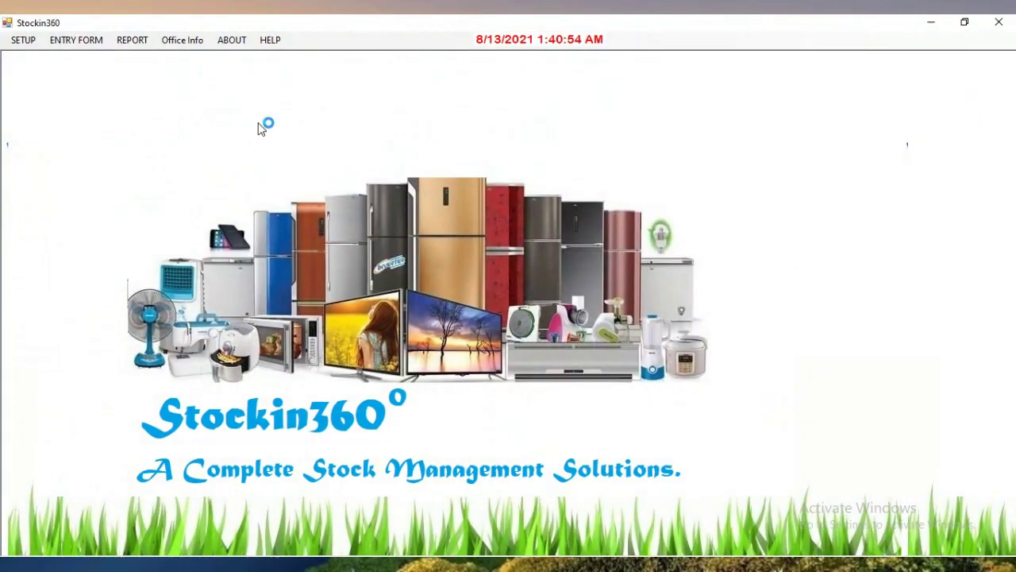
Look up voucher 628 in Due Installment Receive, confirm its 400 due, and close without paying
click(79, 44)
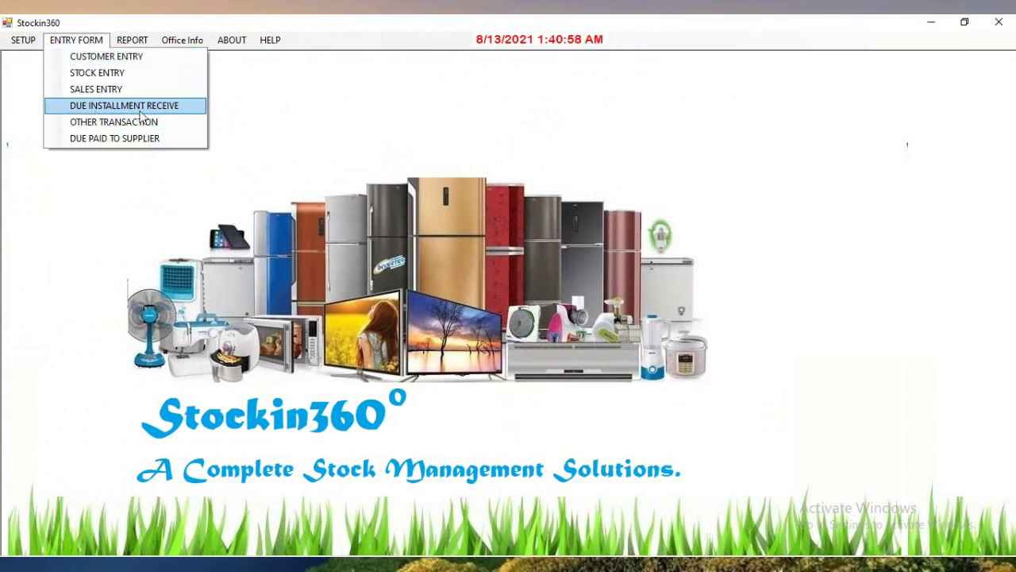
click(136, 107)
click(397, 129)
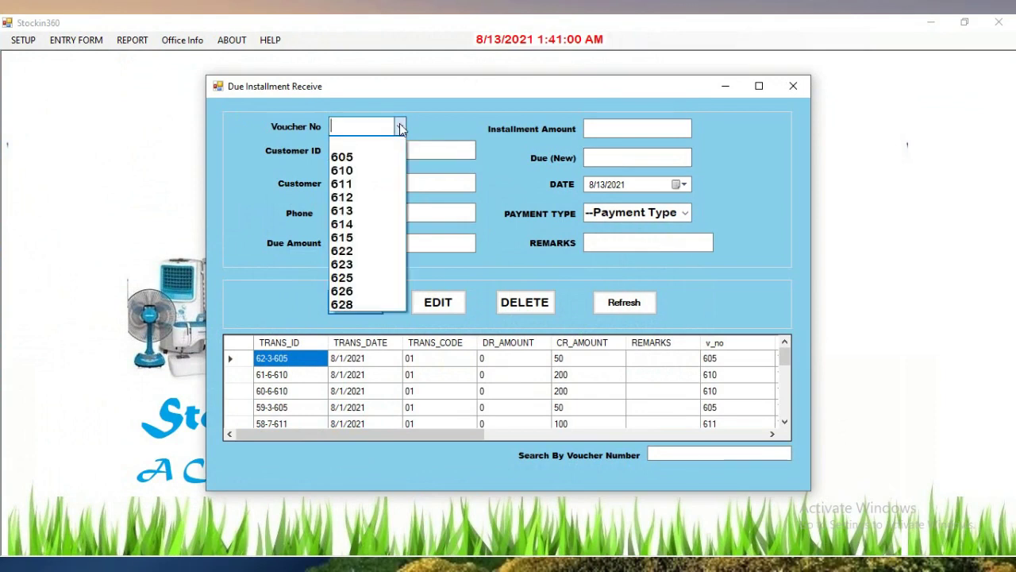
click(355, 305)
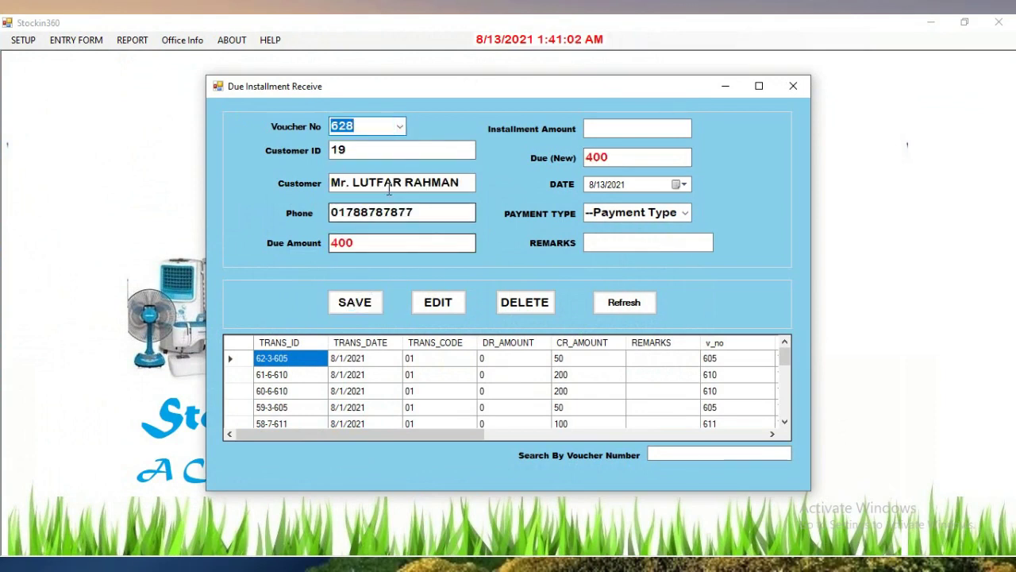
click(621, 158)
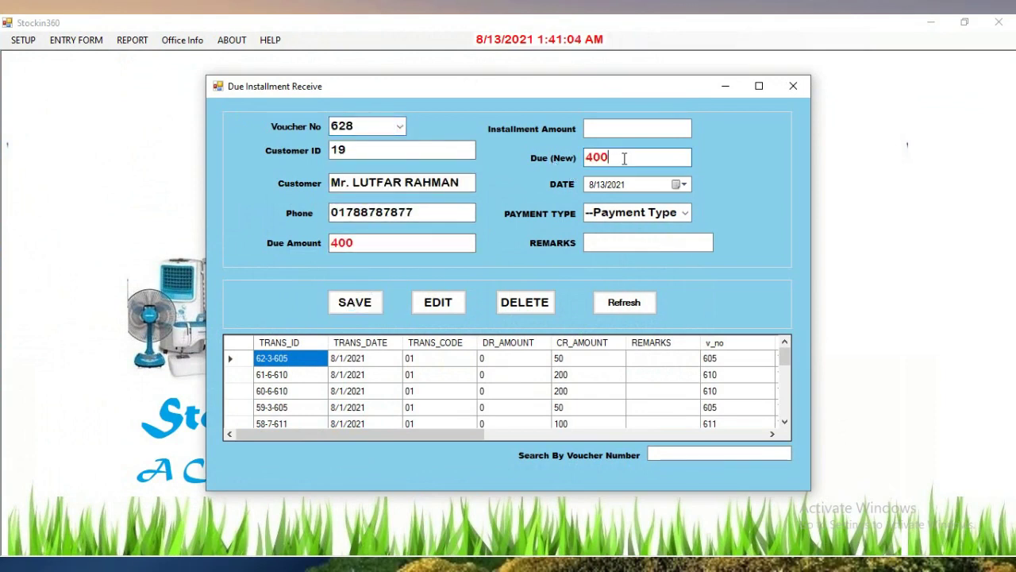
click(610, 134)
text(4)
key(BackSpace)
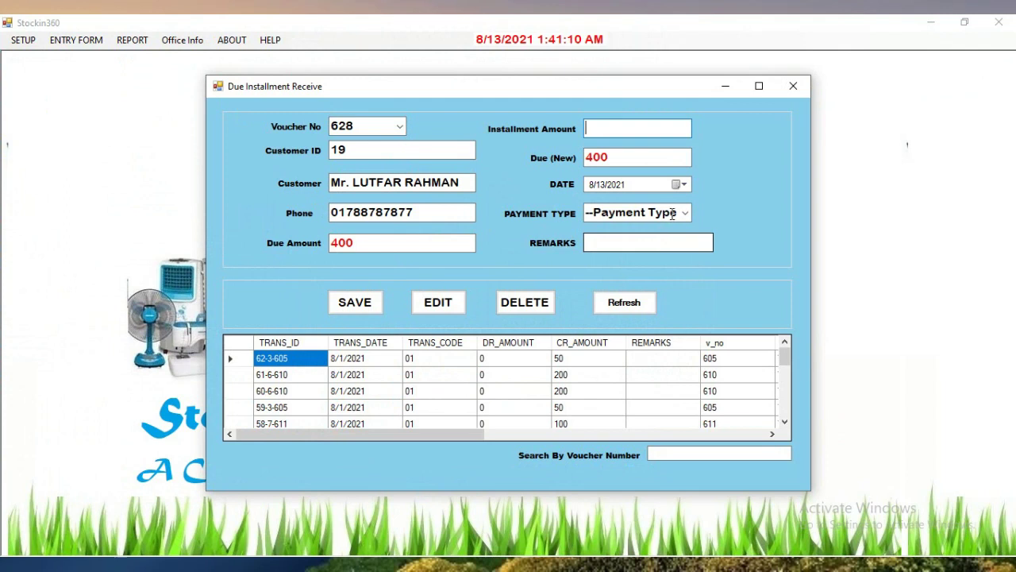
click(793, 86)
Load customer 19's record in Customer Entry and fill in the address field
click(14, 42)
mouse_move(76, 39)
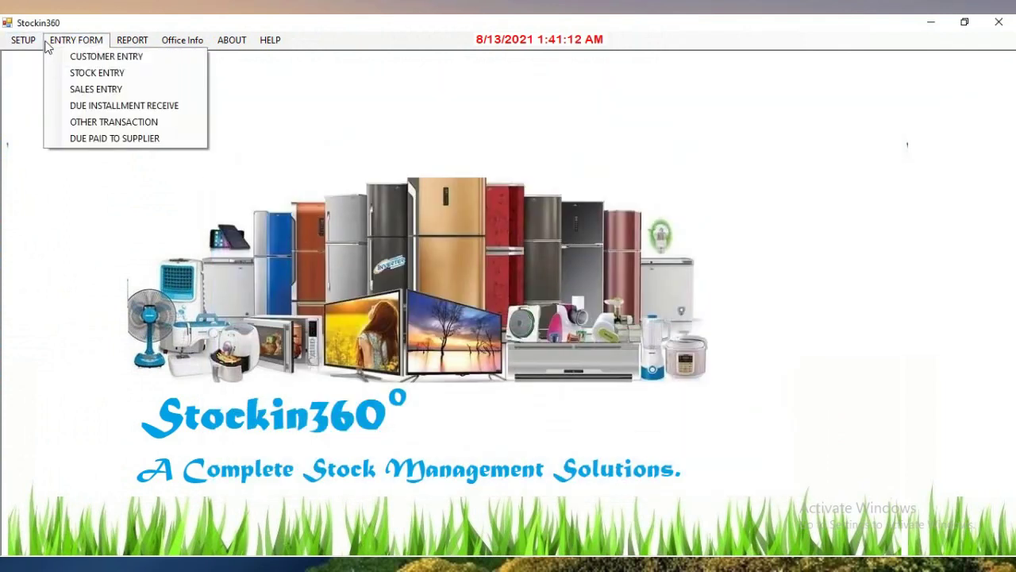
click(100, 58)
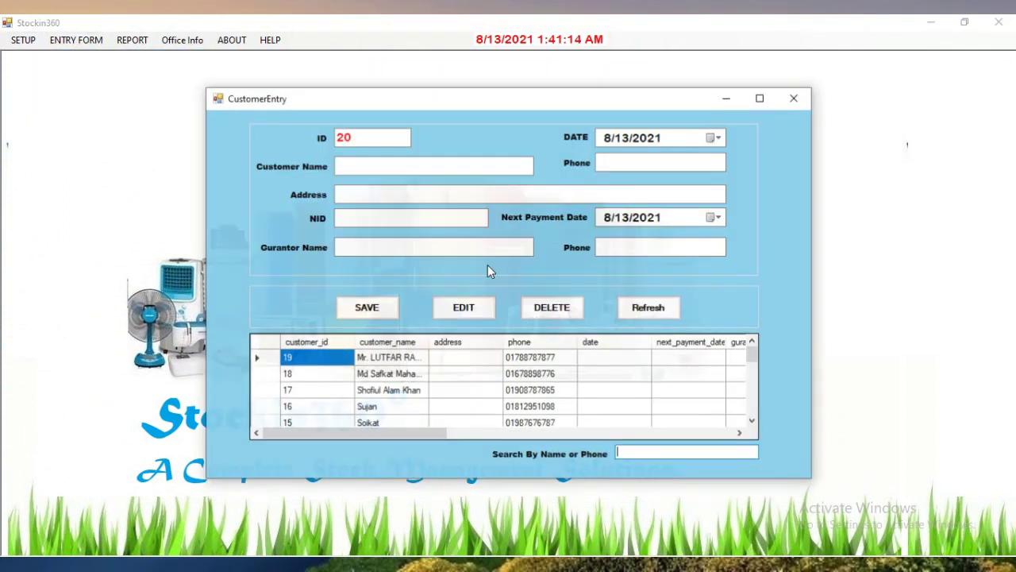
click(390, 357)
click(435, 193)
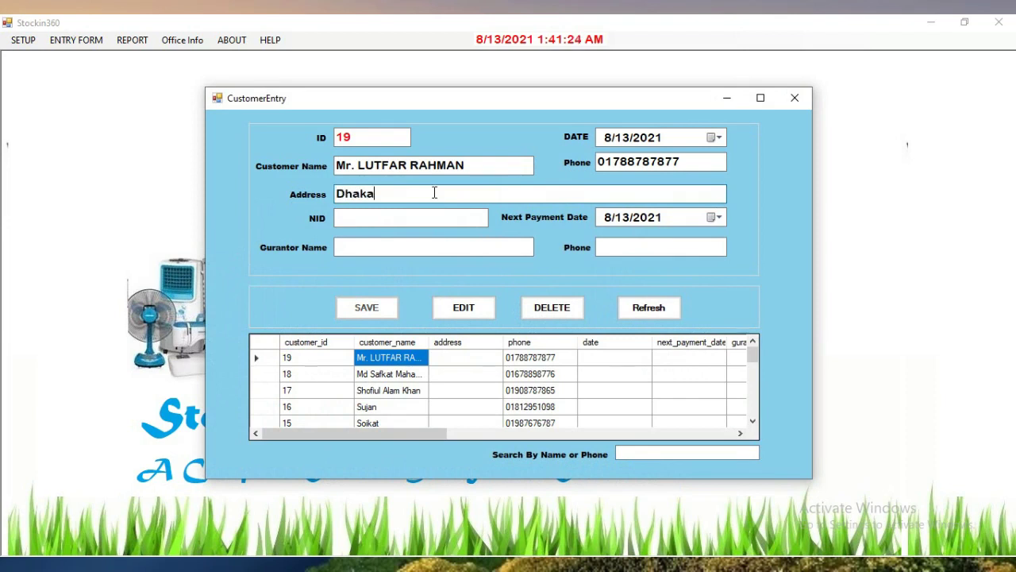
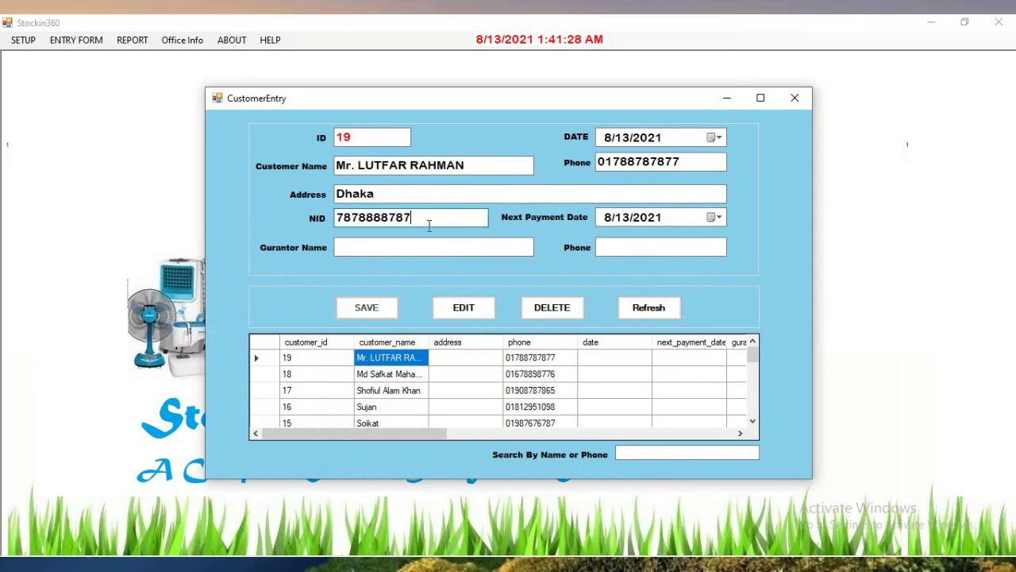
Add the guarantor's name and phone, set next payment date 8/27/2021, and save customer 19
click(418, 250)
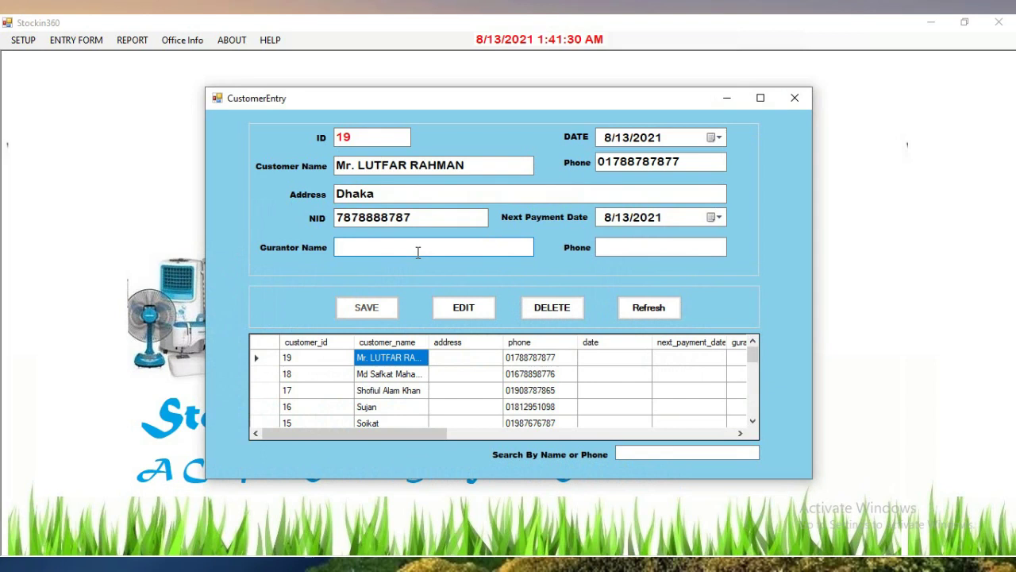
text(Mr Shorif)
click(680, 251)
click(525, 246)
click(717, 217)
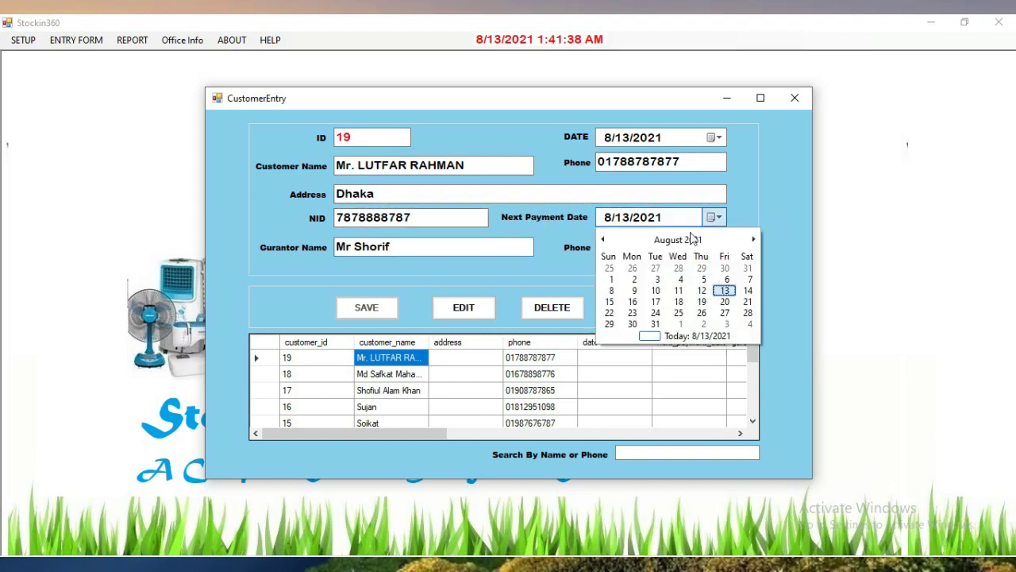
click(725, 312)
click(612, 254)
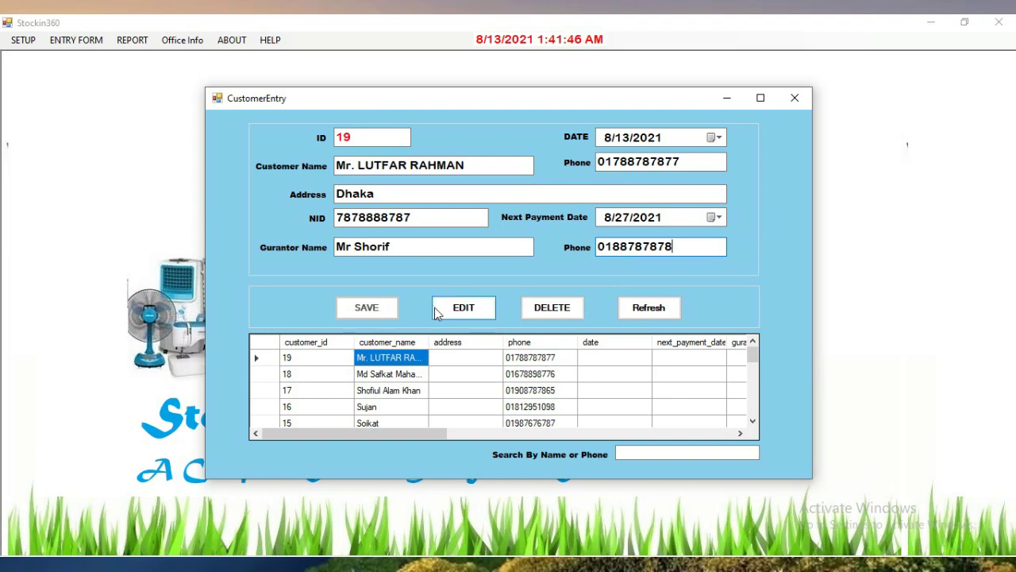
click(453, 313)
click(530, 338)
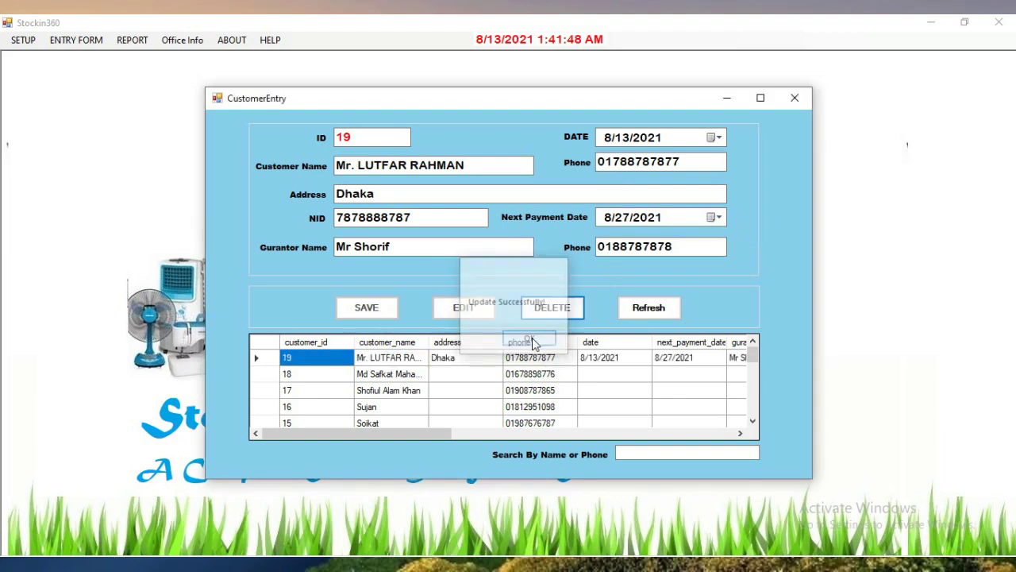